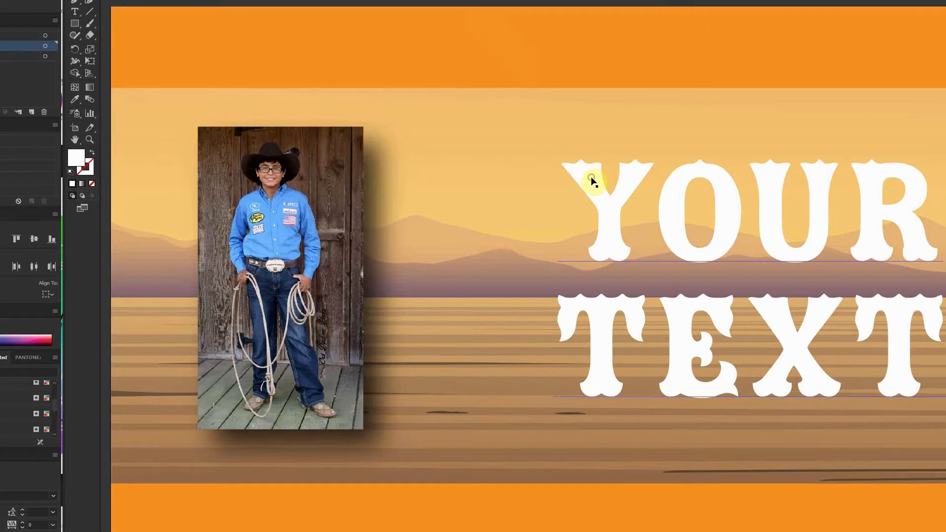
Select the YOUR TEXT headline and highlight its first letter to check that it is still live, editable text.
{"action": "left_click", "coordinate": [596, 318]}
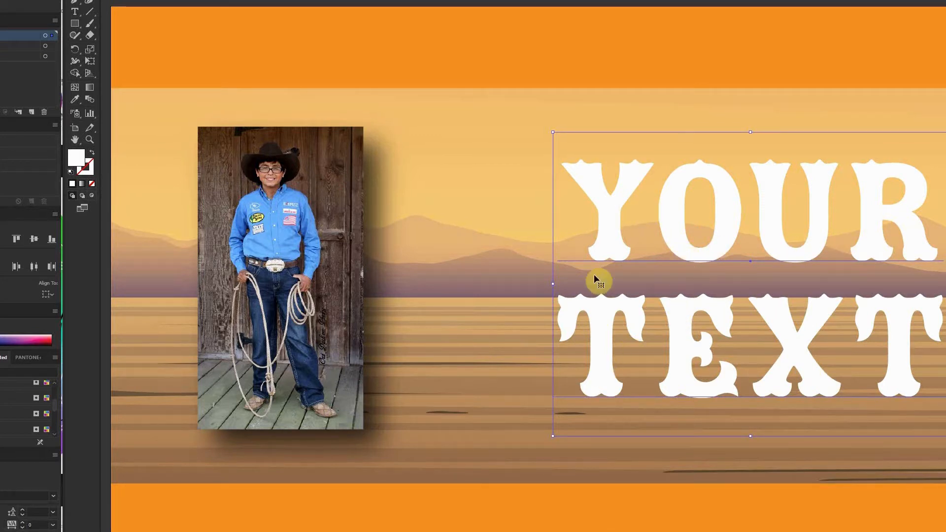
{"action": "double_click", "coordinate": [600, 240]}
{"action": "left_click_drag", "start_coordinate": [599, 235], "coordinate": [637, 226]}
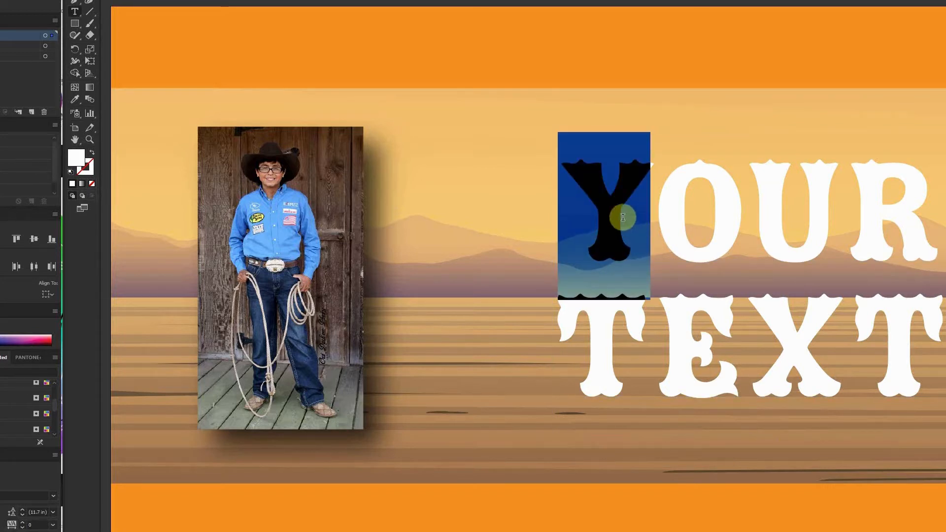
{"action": "left_click", "coordinate": [605, 191]}
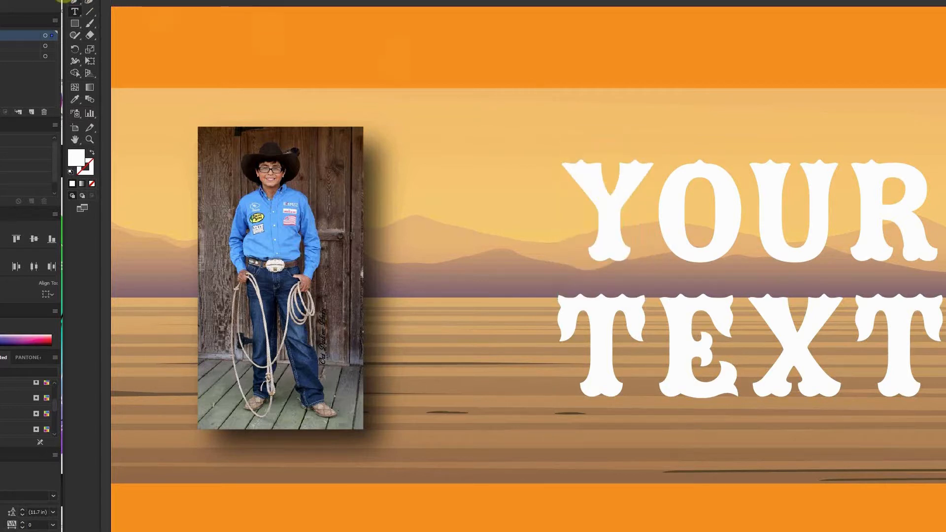
{"action": "left_click", "coordinate": [74, 0]}
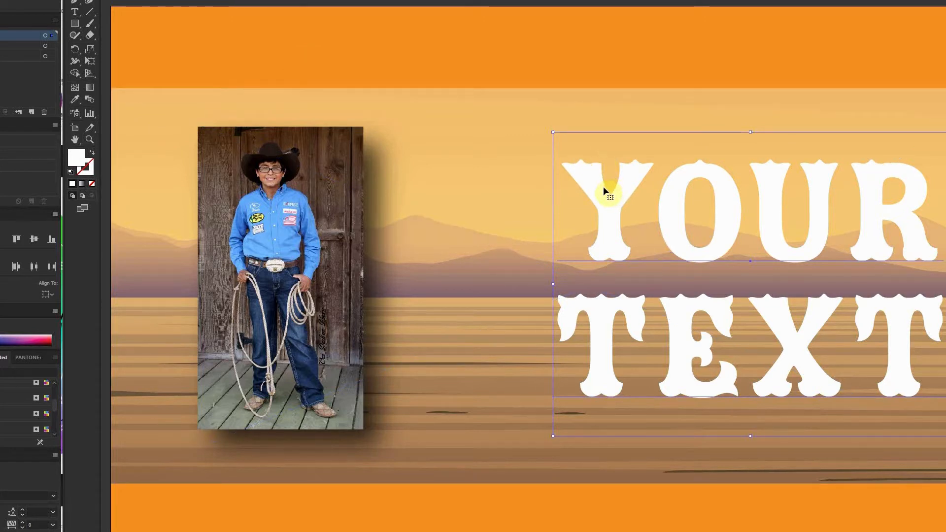
Select all artwork on the artboard and convert the text to outlines.
{"action": "key", "text": "ctrl+a"}
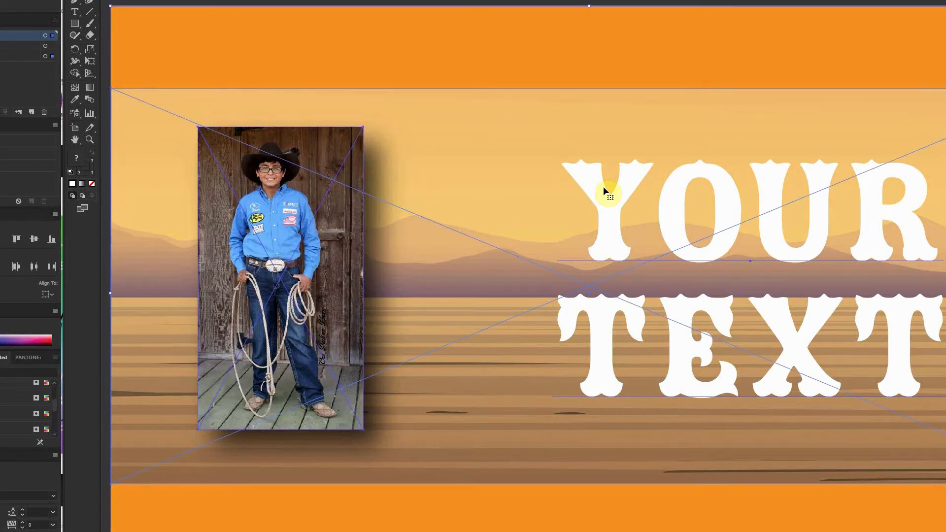
{"action": "key", "text": "ctrl+c"}
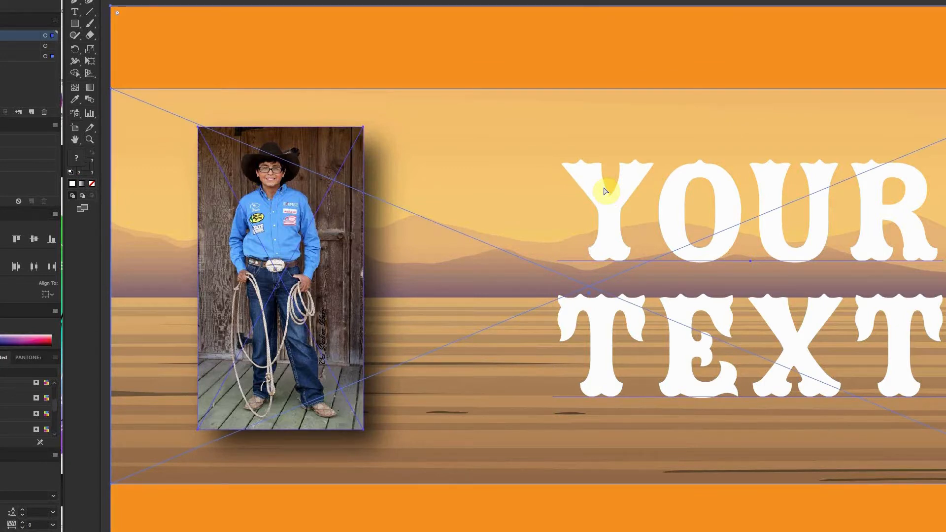
{"action": "key", "text": "ctrl+shift+o"}
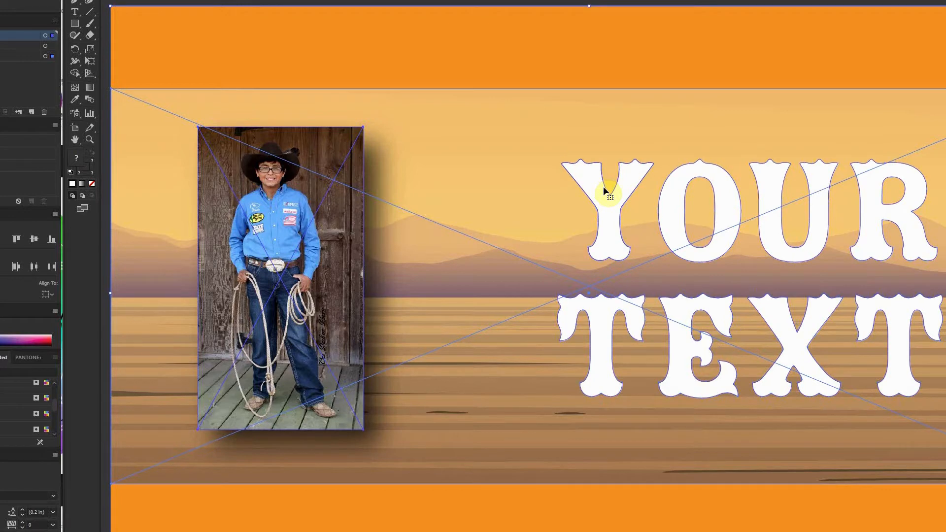
{"action": "left_click", "coordinate": [590, 187]}
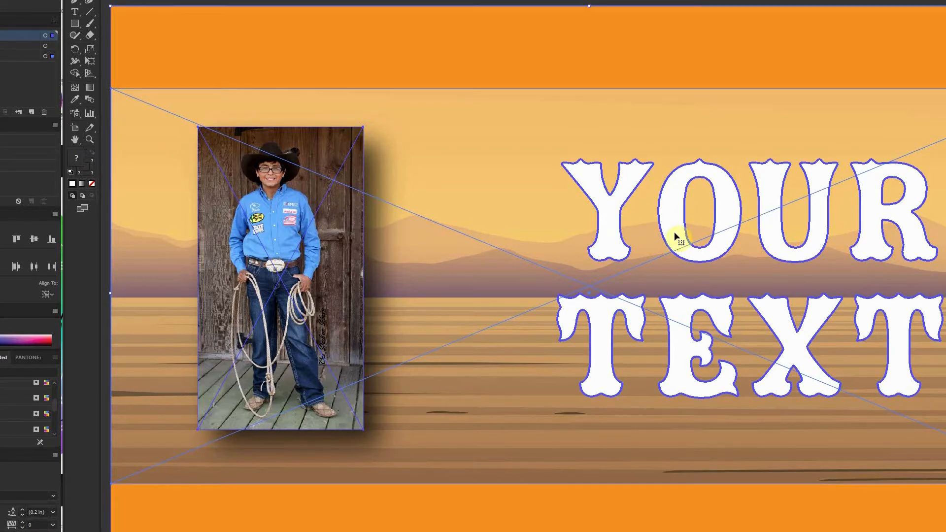
Inspect the outlined lettering's paths and anchor points in Outline view, then return to the normal preview.
{"action": "key", "text": "ctrl+y"}
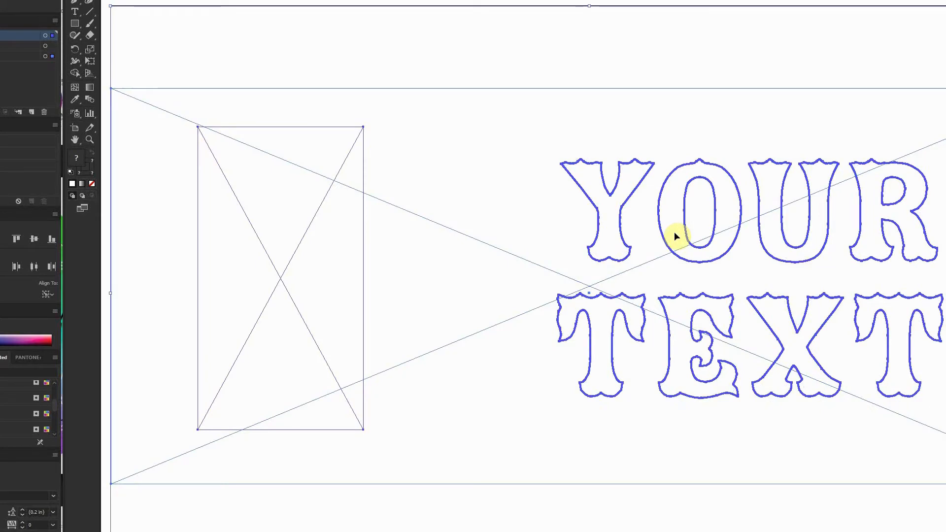
{"action": "scroll", "coordinate": [675, 235], "scroll_direction": "up", "scroll_amount": 5}
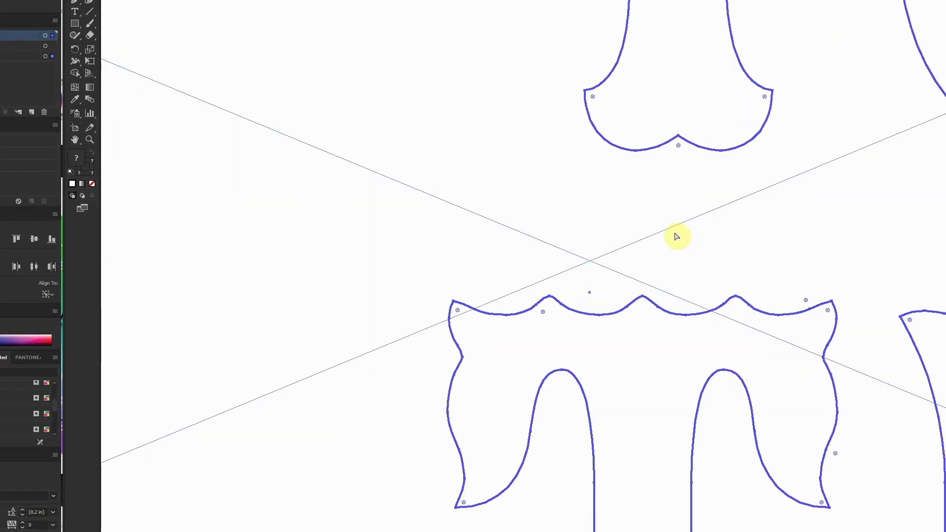
{"action": "scroll", "coordinate": [675, 235], "scroll_direction": "up", "scroll_amount": 2}
{"action": "left_click", "coordinate": [706, 125]}
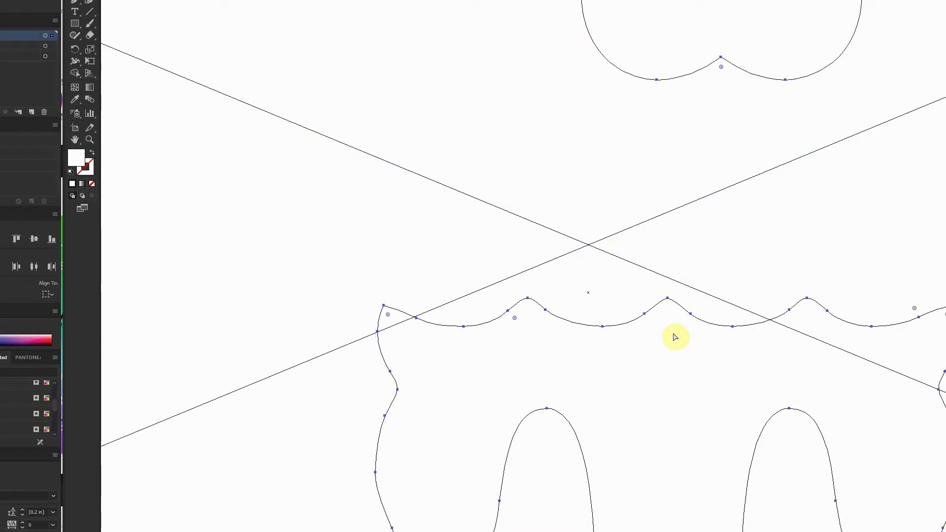
{"action": "scroll", "coordinate": [676, 335], "scroll_direction": "down", "scroll_amount": 3}
{"action": "key", "text": "ctrl+y"}
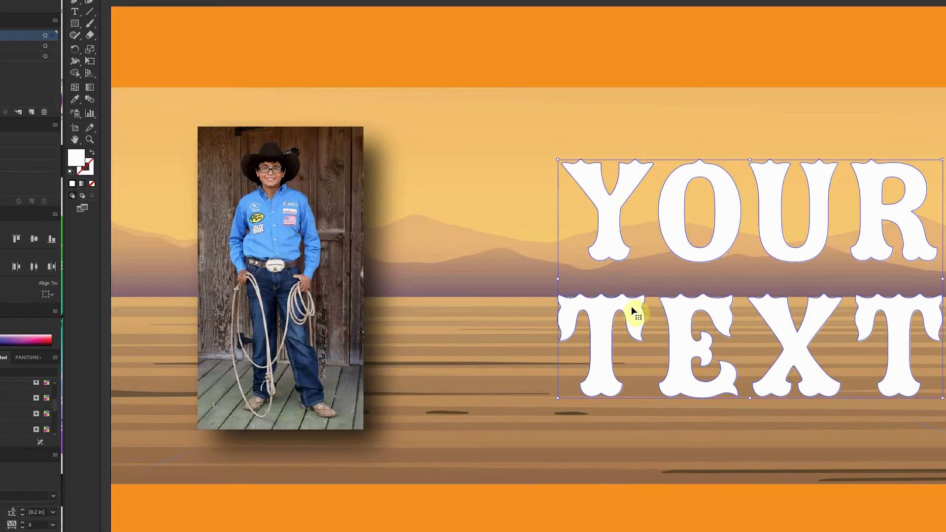
{"action": "left_click", "coordinate": [485, 0]}
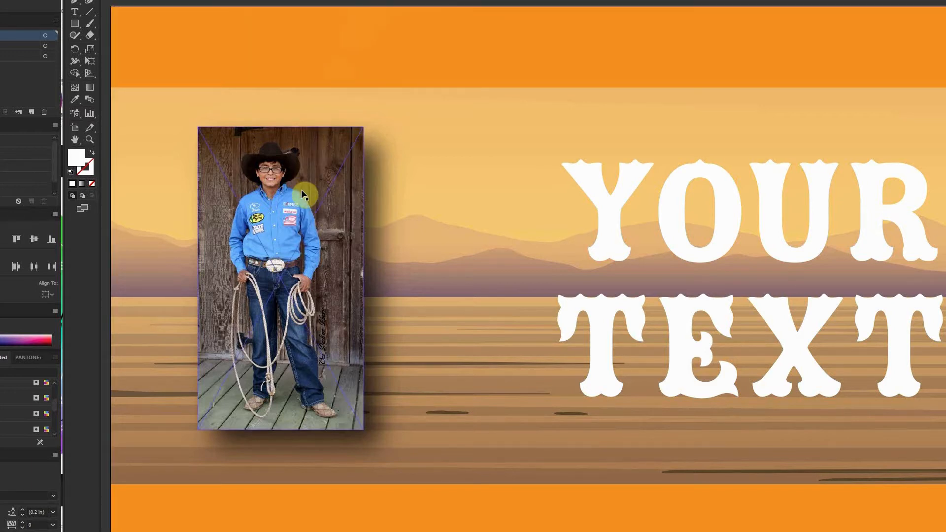
Select the cowboy photo and the sunset background in turn to examine how they are placed.
{"action": "left_click", "coordinate": [271, 210]}
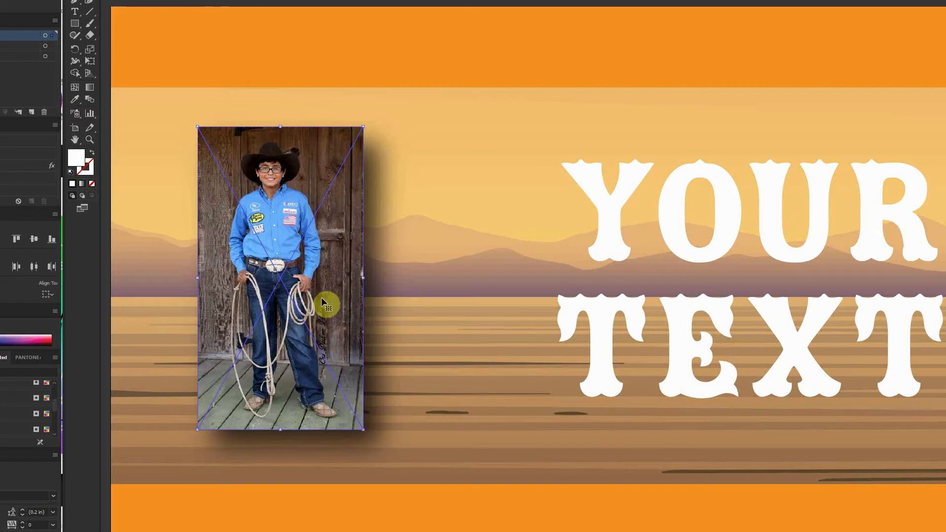
{"action": "left_click", "coordinate": [461, 263]}
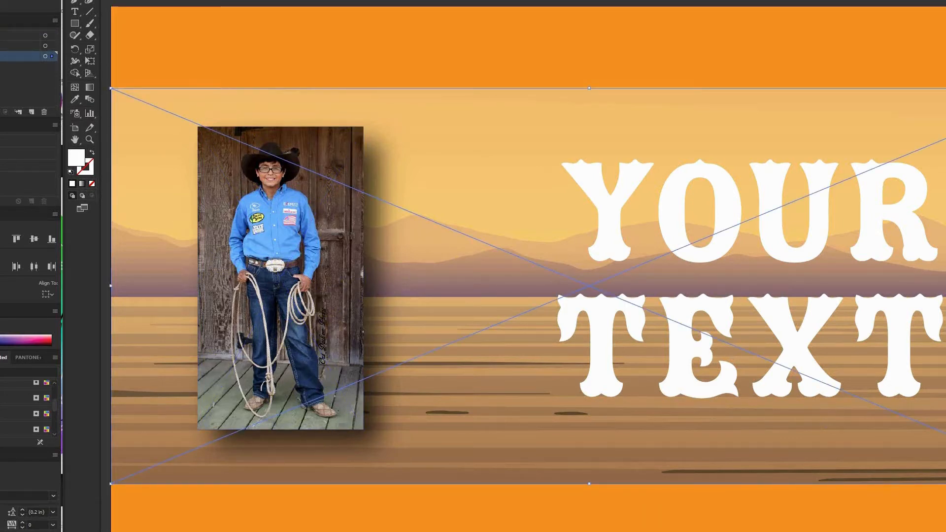
{"action": "left_click", "coordinate": [303, 362]}
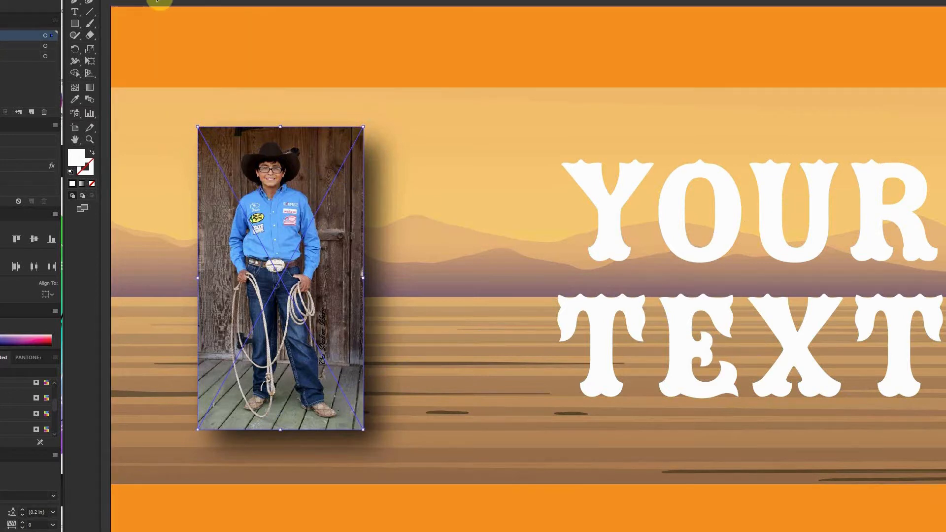
{"action": "left_click", "coordinate": [158, 2]}
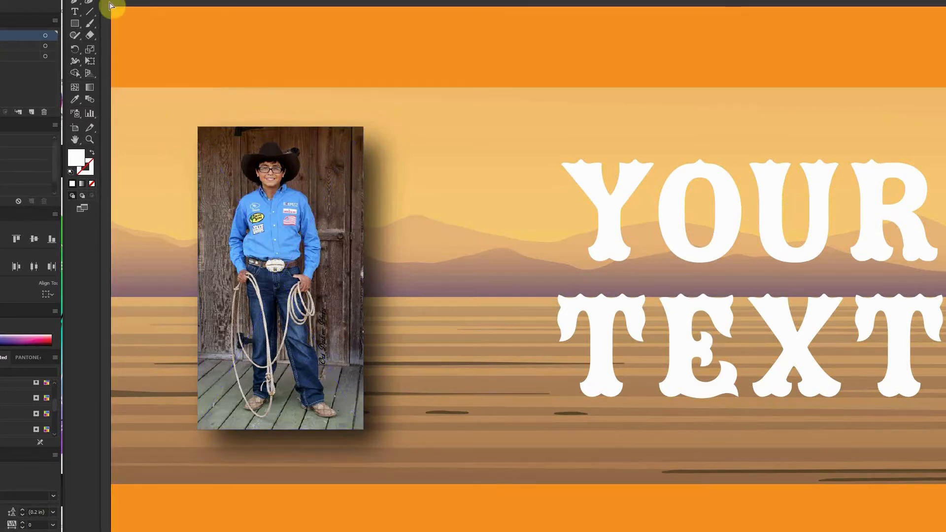
{"action": "left_click", "coordinate": [305, 221]}
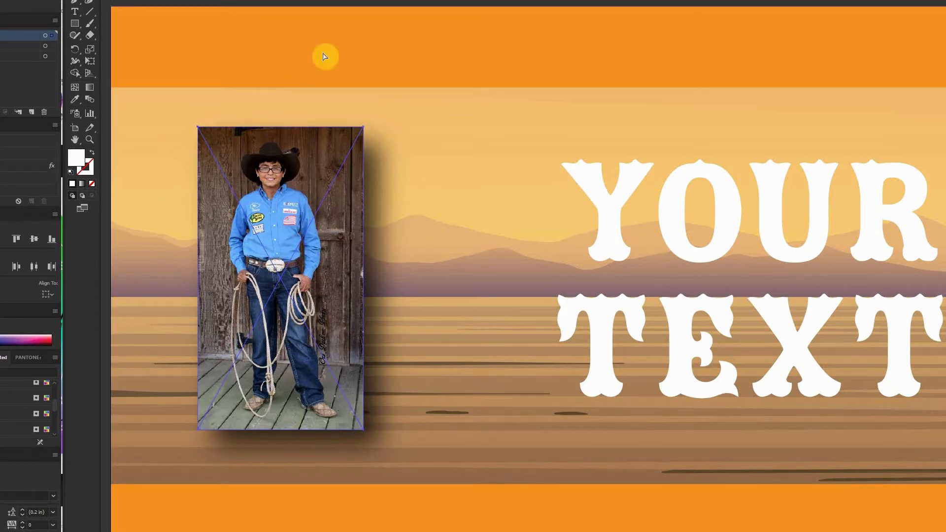
{"action": "left_click", "coordinate": [456, 215]}
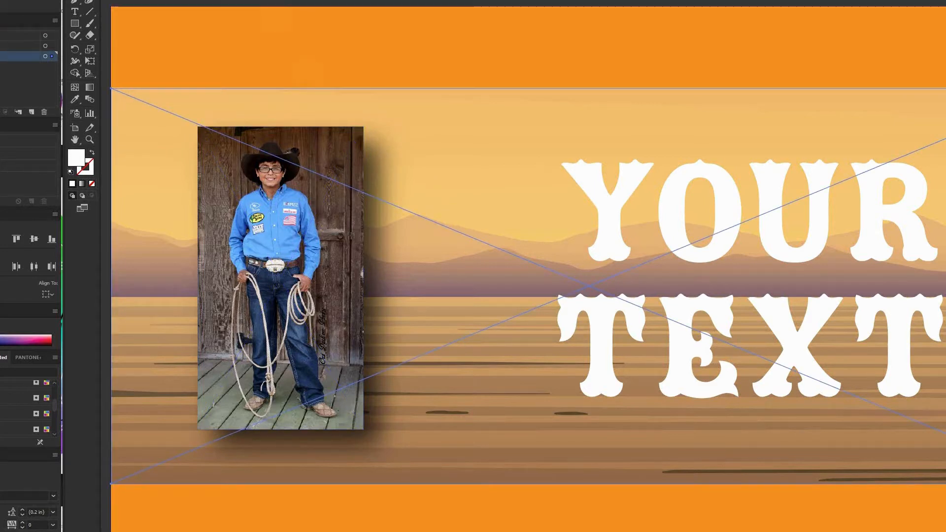
{"action": "left_click", "coordinate": [313, 3]}
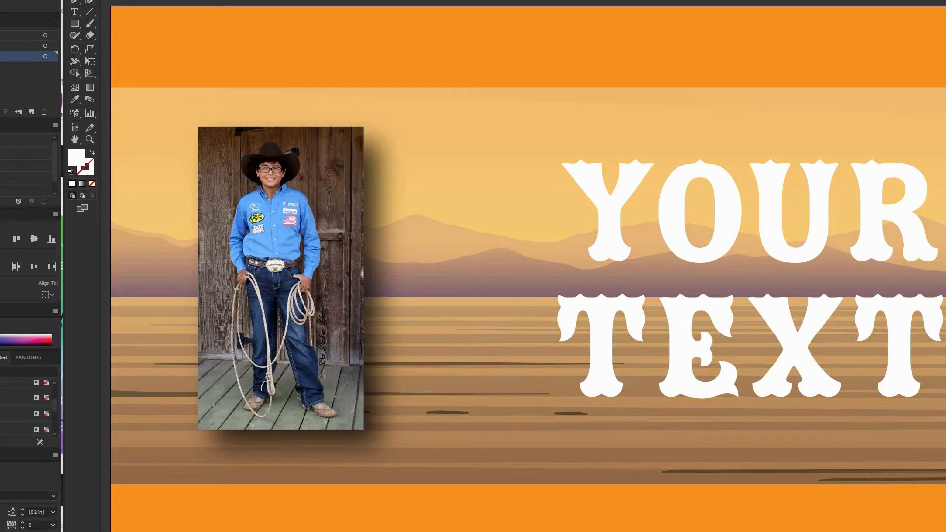
Open the Links panel and embed the unnamed.jpg photo.
{"action": "left_click", "coordinate": [245, 0]}
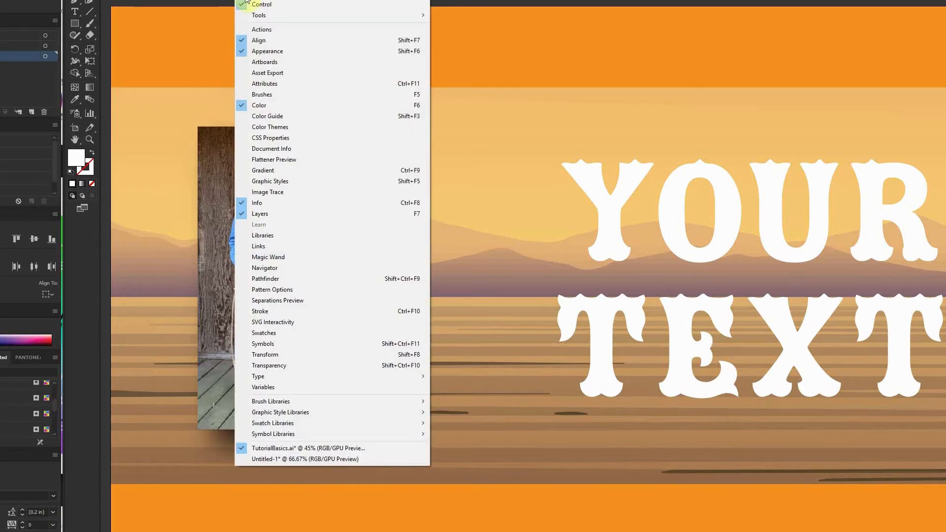
{"action": "left_click", "coordinate": [270, 246]}
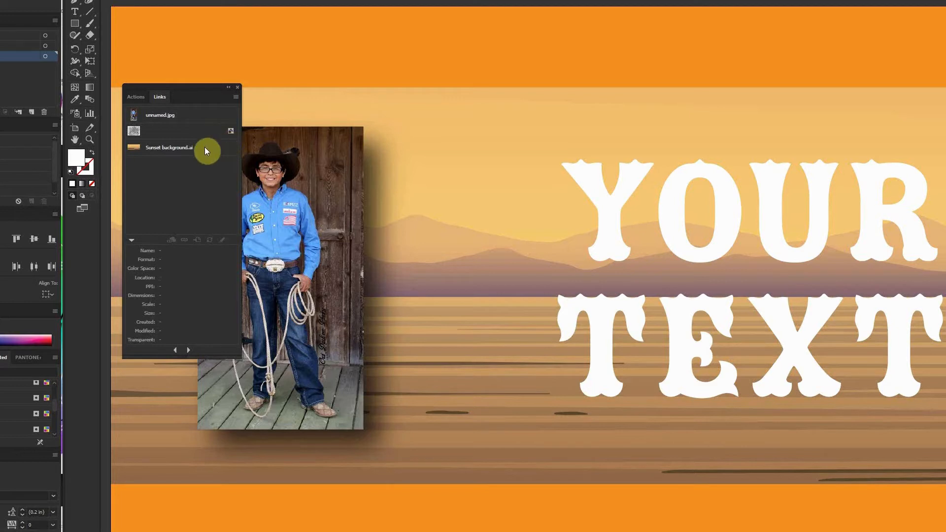
{"action": "left_click", "coordinate": [186, 114]}
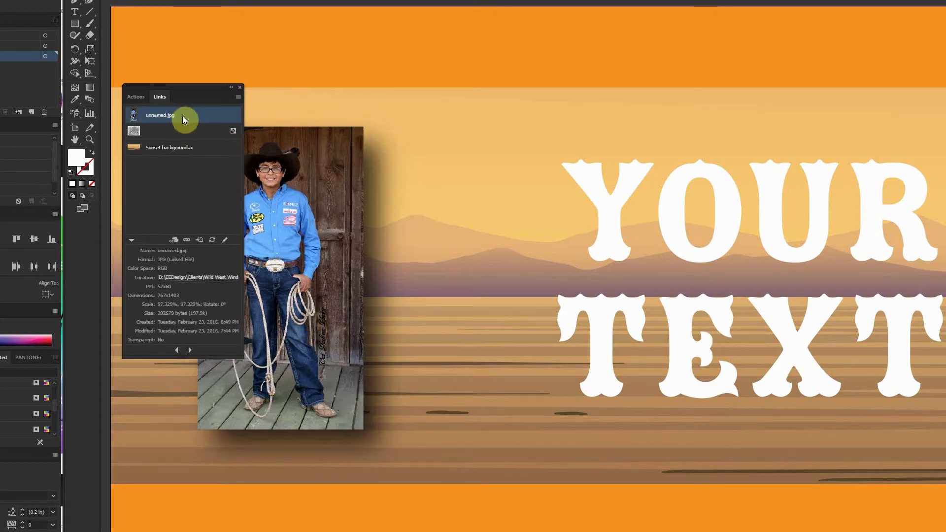
{"action": "left_click", "coordinate": [238, 97]}
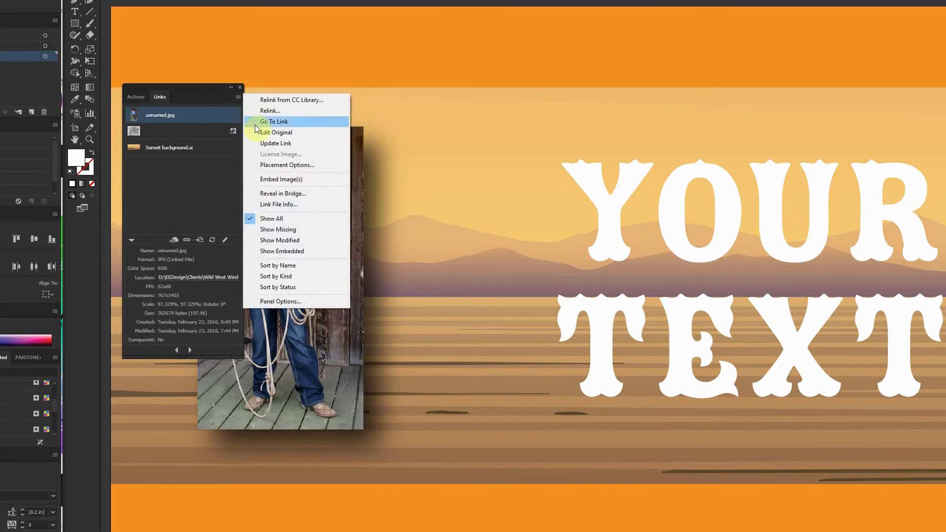
{"action": "left_click", "coordinate": [280, 180]}
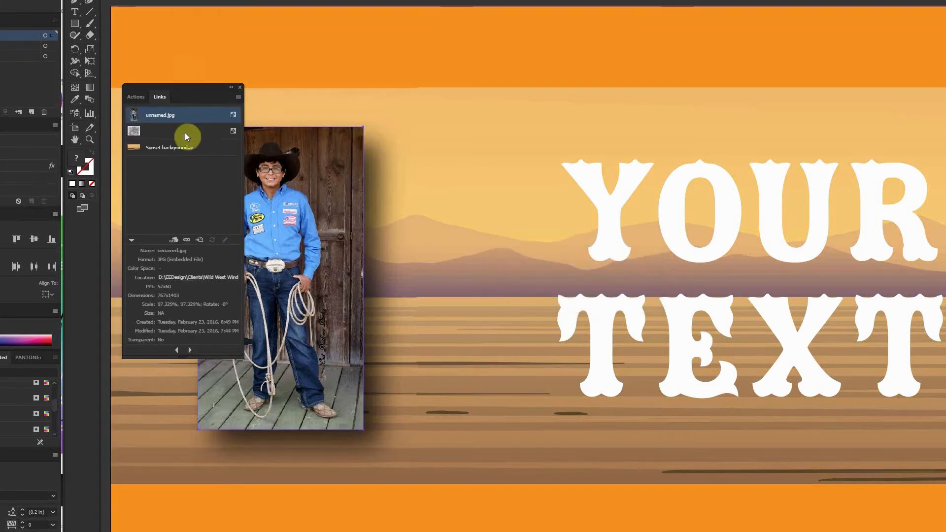
Embed the Sunset background.ai link as well and collapse the Links panel.
{"action": "left_click", "coordinate": [210, 154]}
{"action": "left_click", "coordinate": [236, 98]}
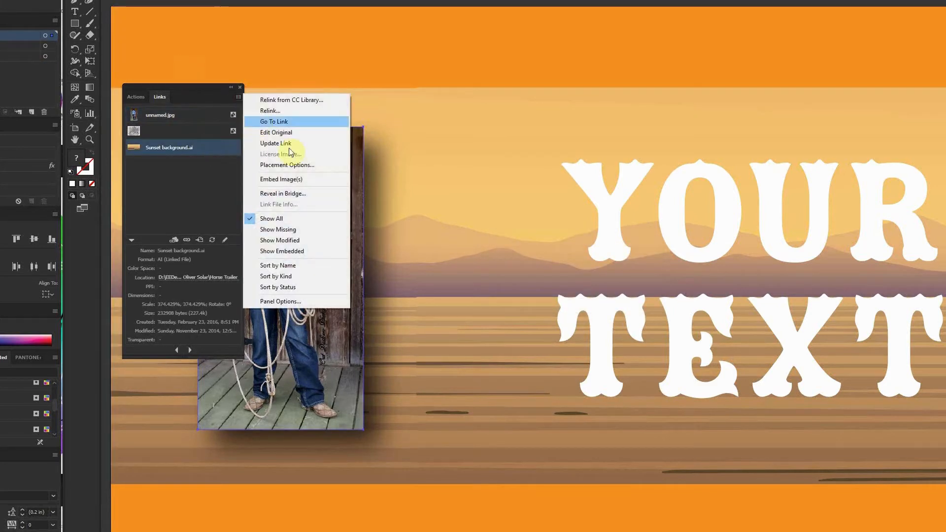
{"action": "left_click", "coordinate": [292, 182]}
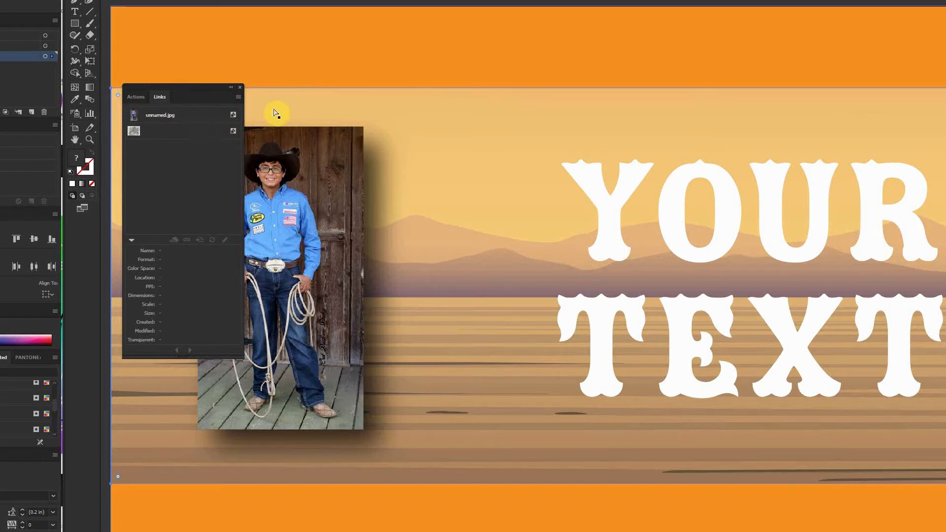
{"action": "left_click", "coordinate": [232, 87]}
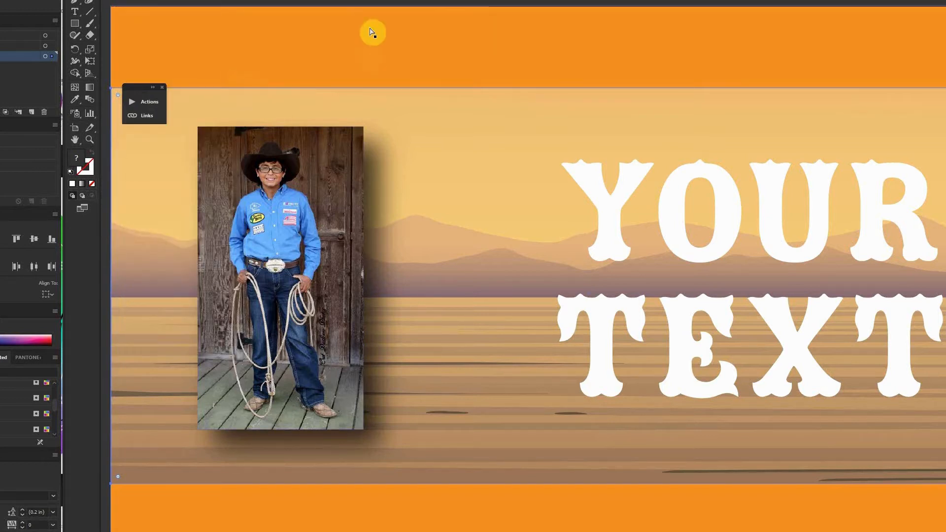
{"action": "left_click", "coordinate": [348, 2]}
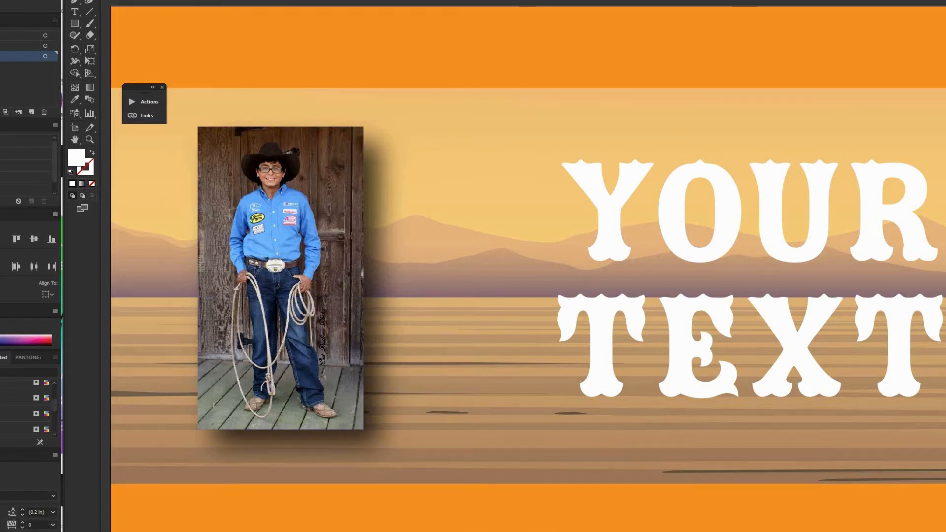
{"action": "left_click", "coordinate": [162, 88]}
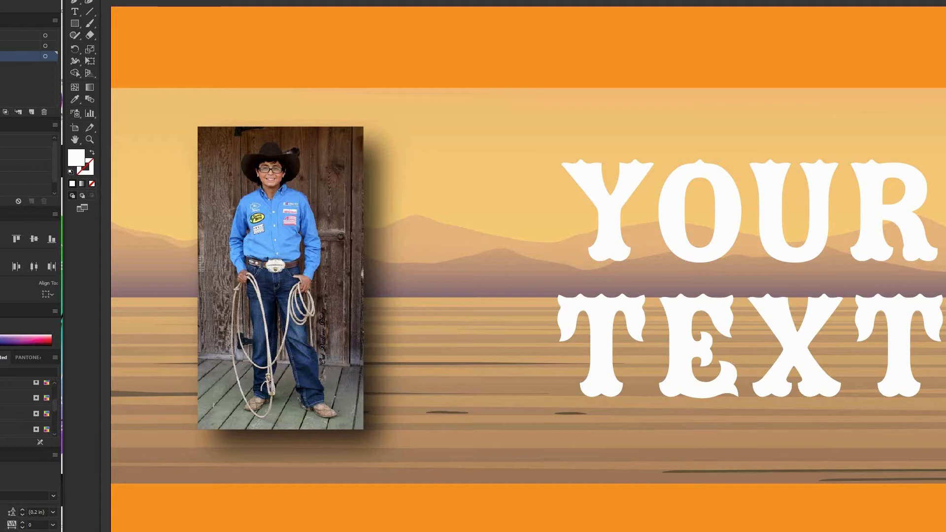
Switch the document colour mode to CMYK Color.
{"action": "key", "text": "alt+f"}
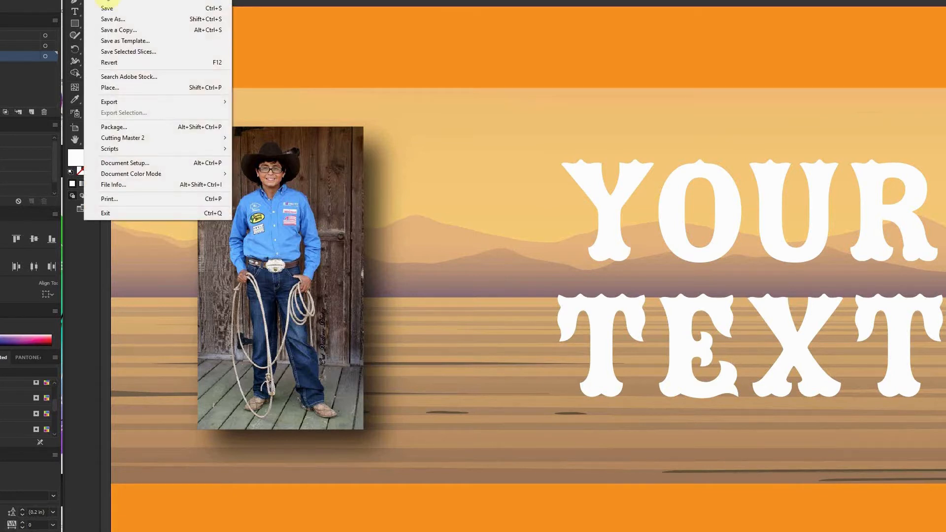
{"action": "mouse_move", "coordinate": [141, 176]}
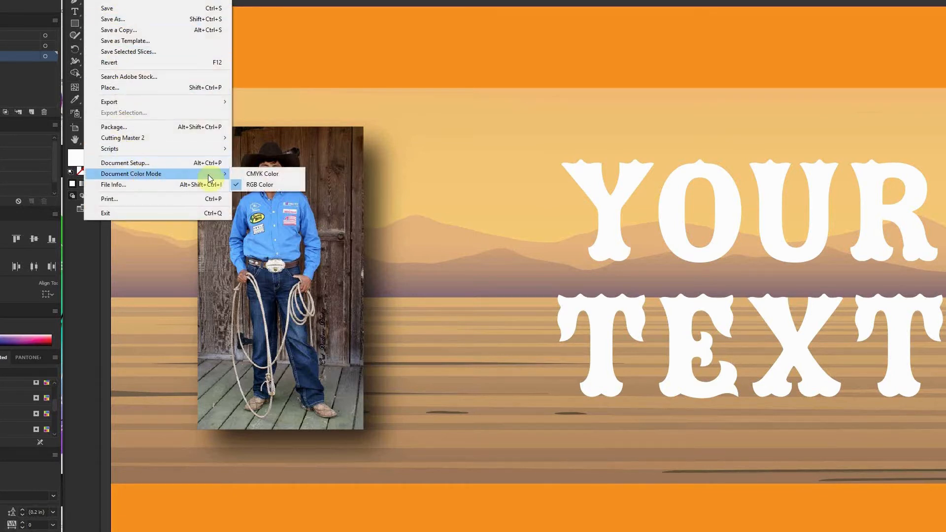
{"action": "left_click", "coordinate": [257, 176]}
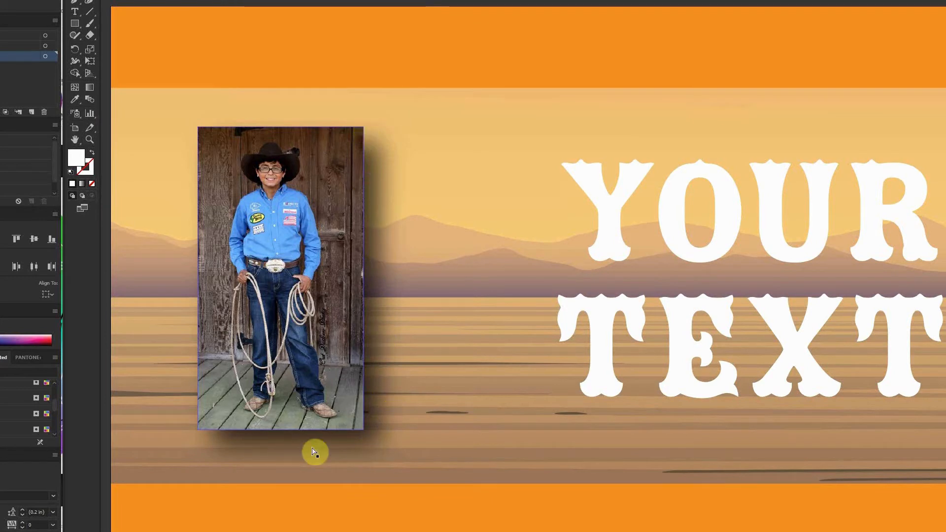
{"action": "left_click", "coordinate": [346, 437]}
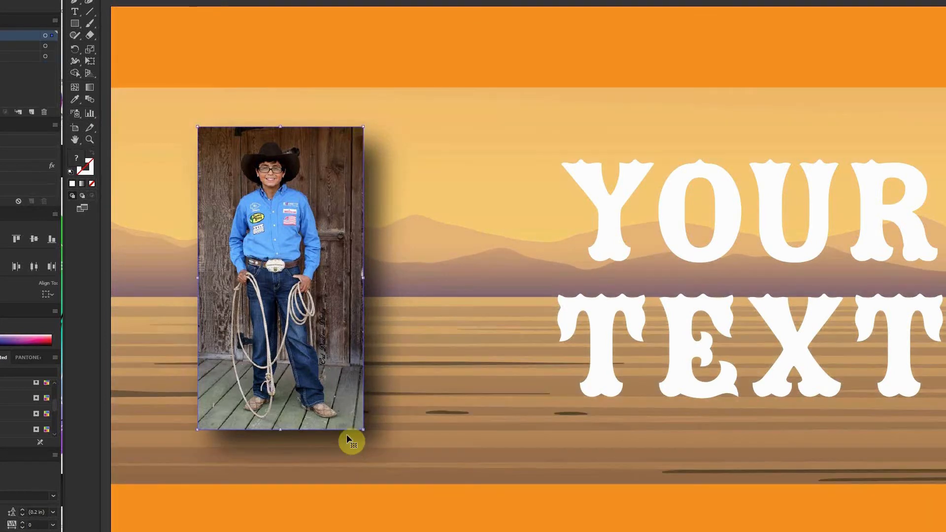
{"action": "left_click", "coordinate": [352, 306], "text": "ctrl"}
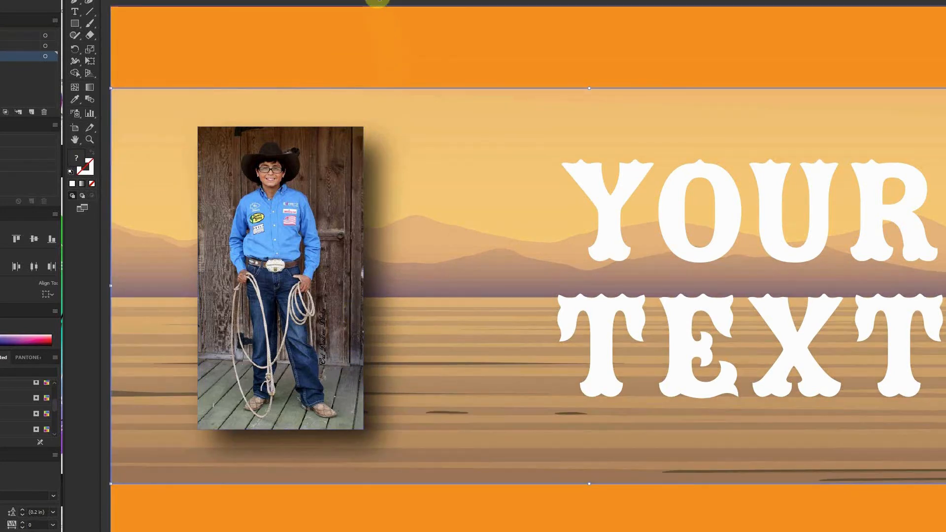
Switch to the colour gamut document and select each coloured square and the chart in turn to examine them.
{"action": "left_click", "coordinate": [375, 1]}
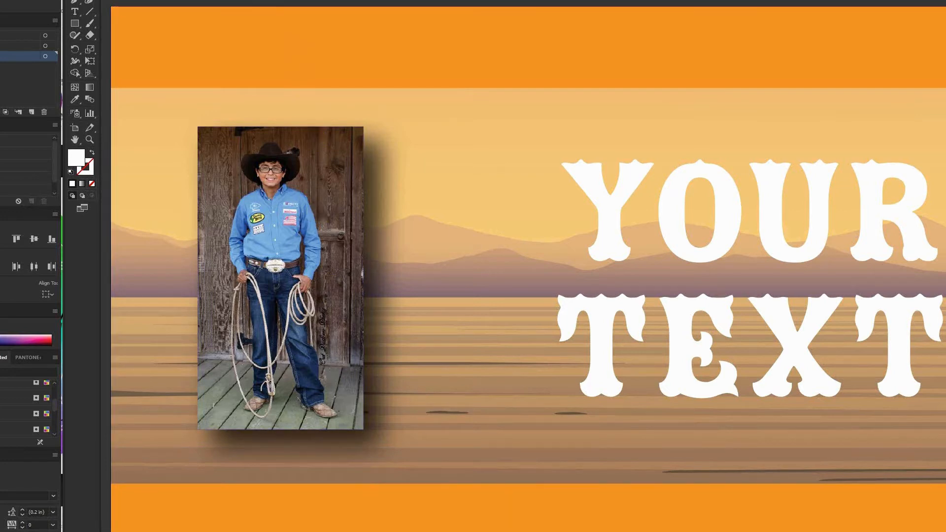
{"action": "left_click", "coordinate": [286, 0]}
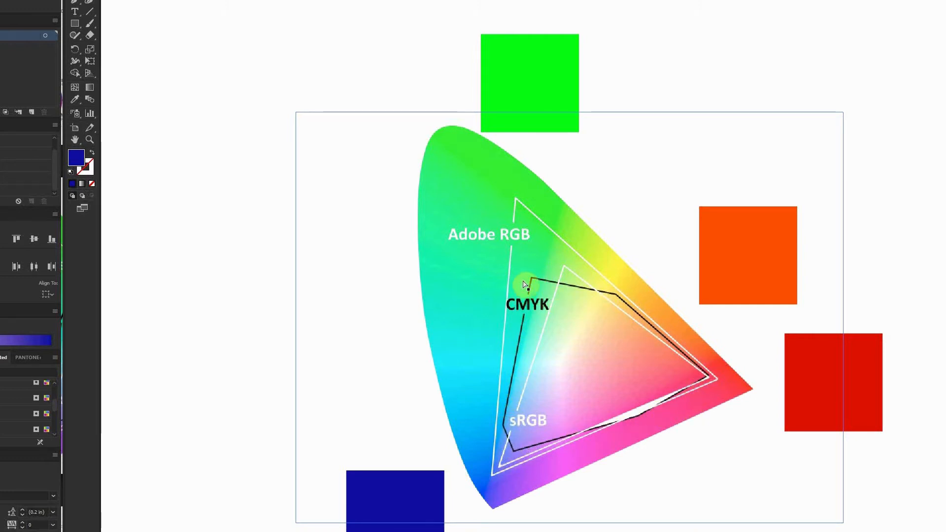
{"action": "left_click", "coordinate": [513, 93]}
{"action": "left_click", "coordinate": [760, 268]}
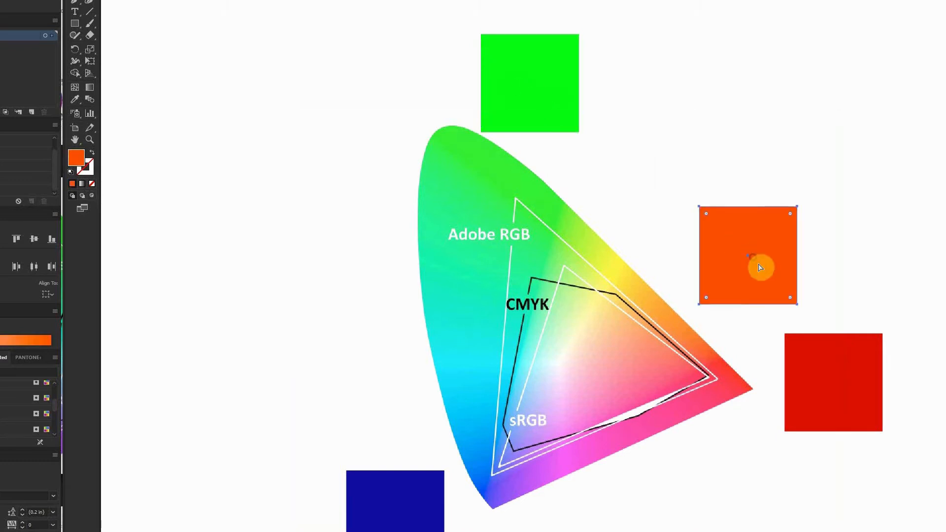
{"action": "left_click", "coordinate": [829, 382]}
{"action": "left_click", "coordinate": [412, 508]}
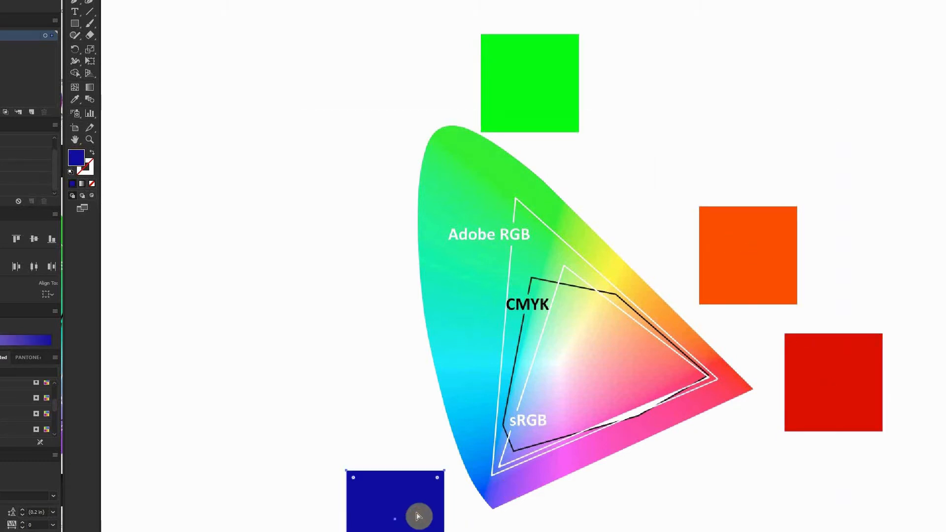
{"action": "left_click", "coordinate": [417, 467]}
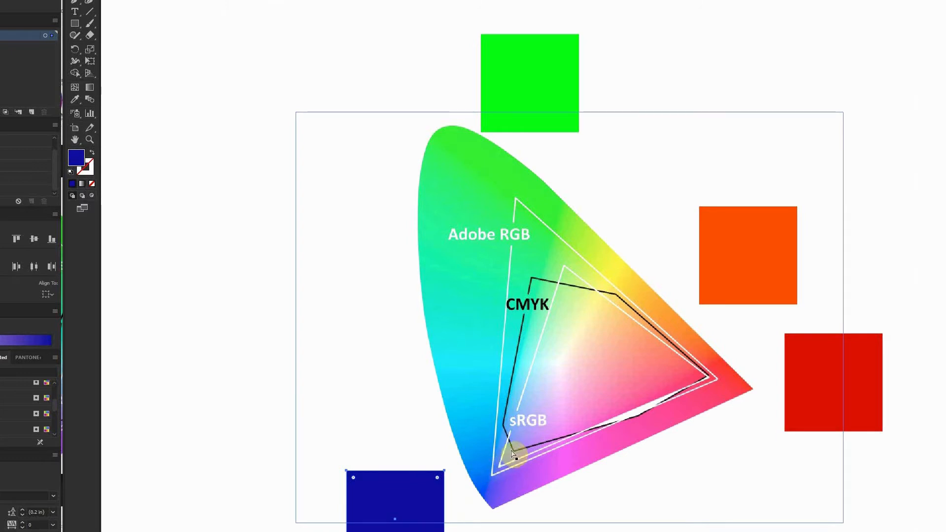
{"action": "left_click", "coordinate": [494, 480]}
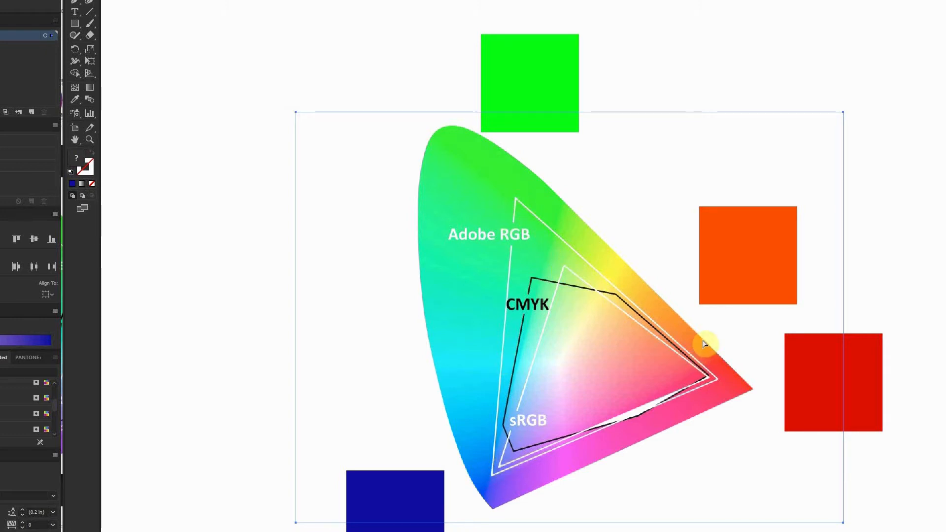
{"action": "left_click", "coordinate": [517, 85]}
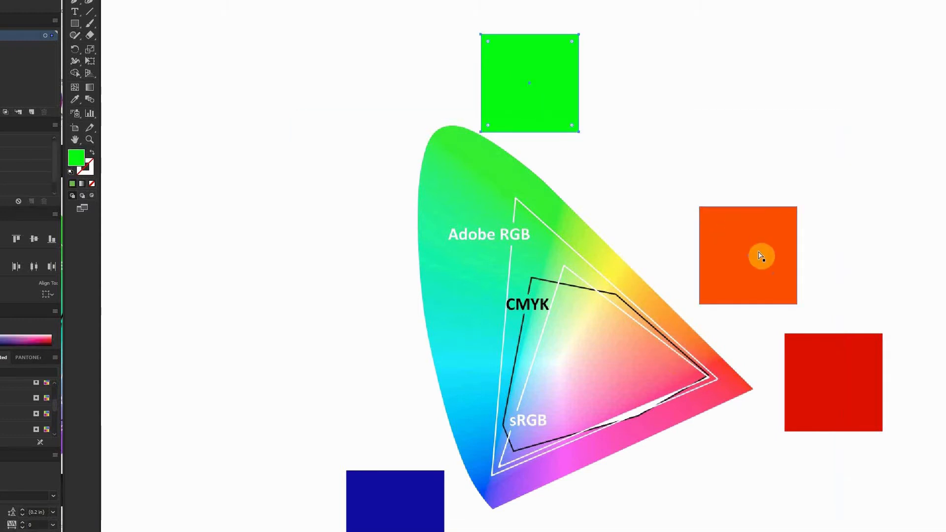
{"action": "left_click", "coordinate": [749, 272]}
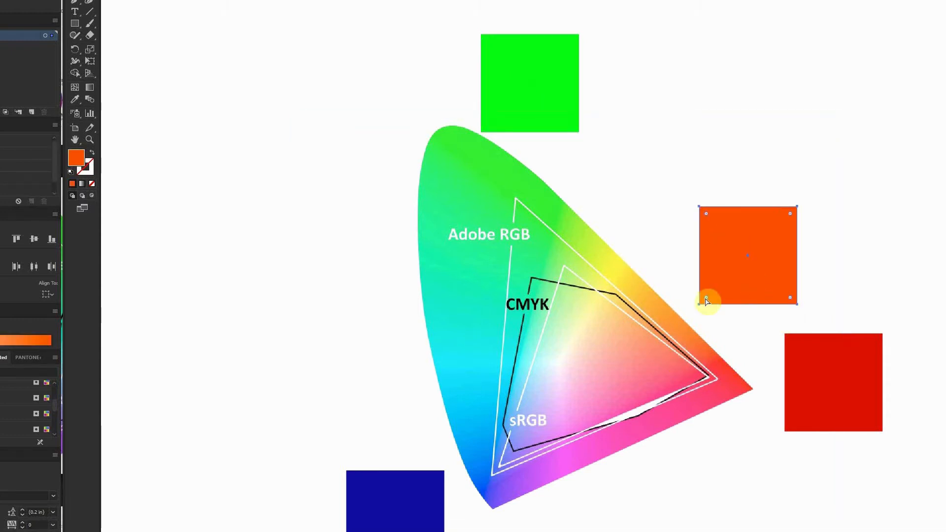
{"action": "left_click", "coordinate": [429, 507]}
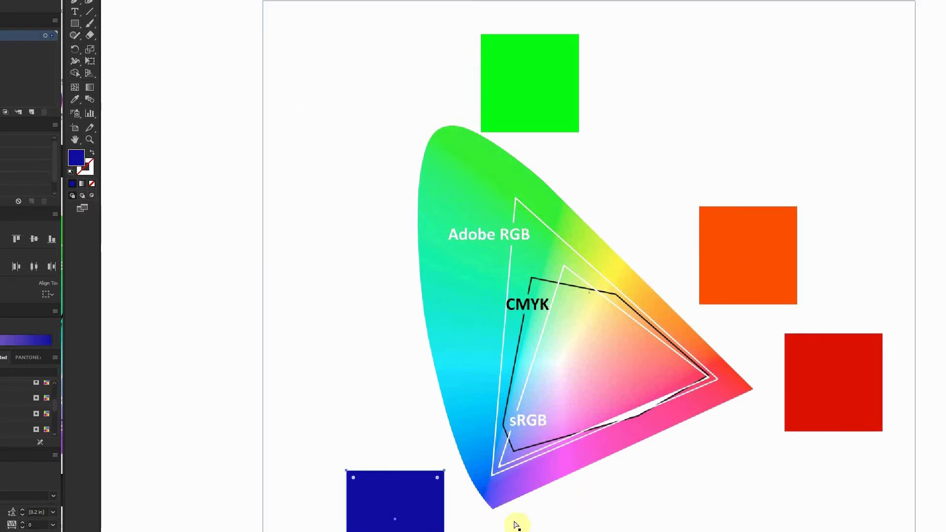
{"action": "left_click", "coordinate": [807, 417]}
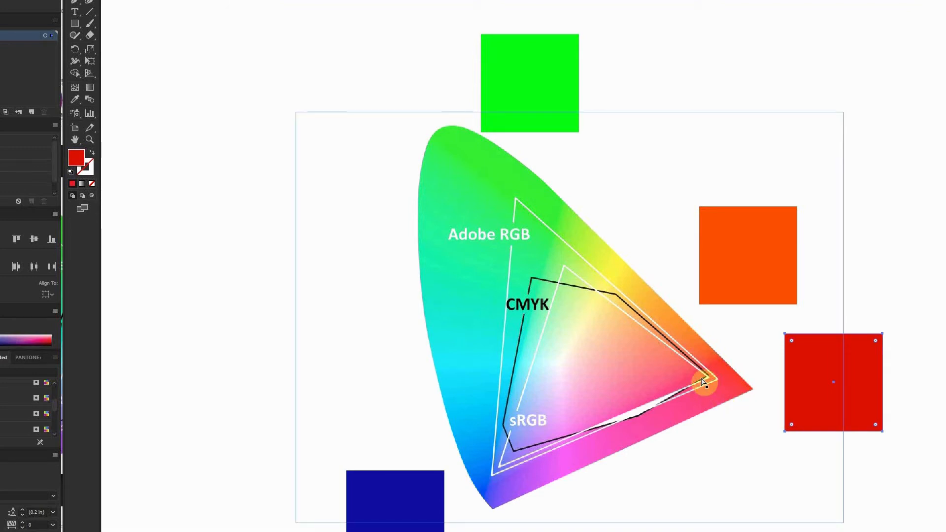
{"action": "left_click", "coordinate": [900, 278]}
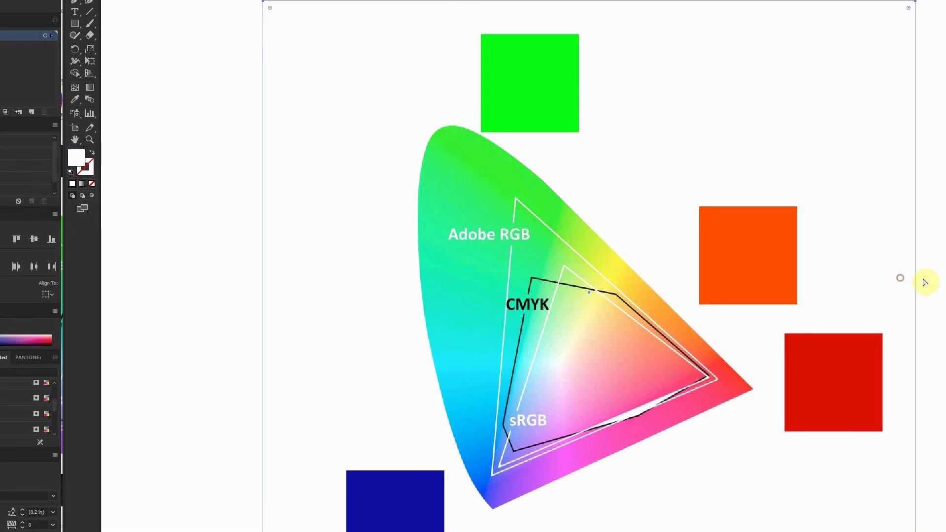
{"action": "left_click", "coordinate": [945, 280]}
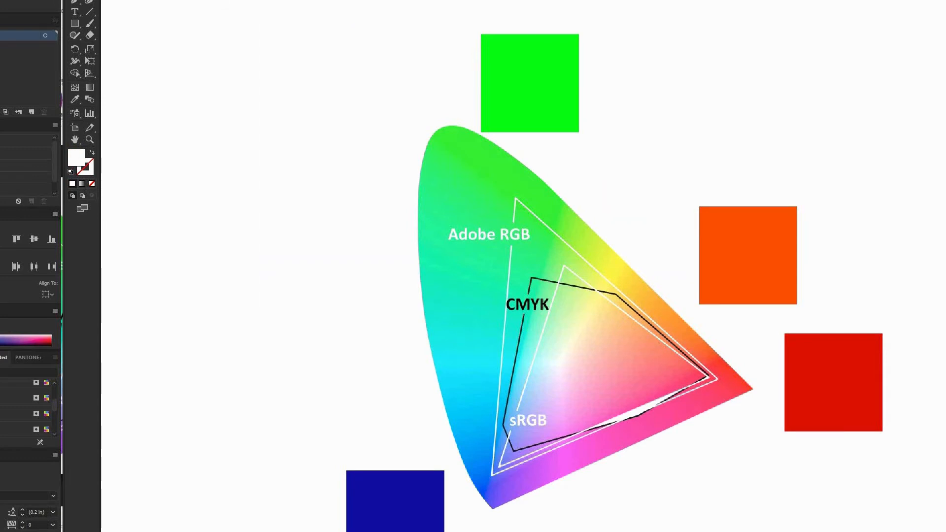
Switch the gamut document's colour mode to CMYK Color.
{"action": "left_click", "coordinate": [91, 0]}
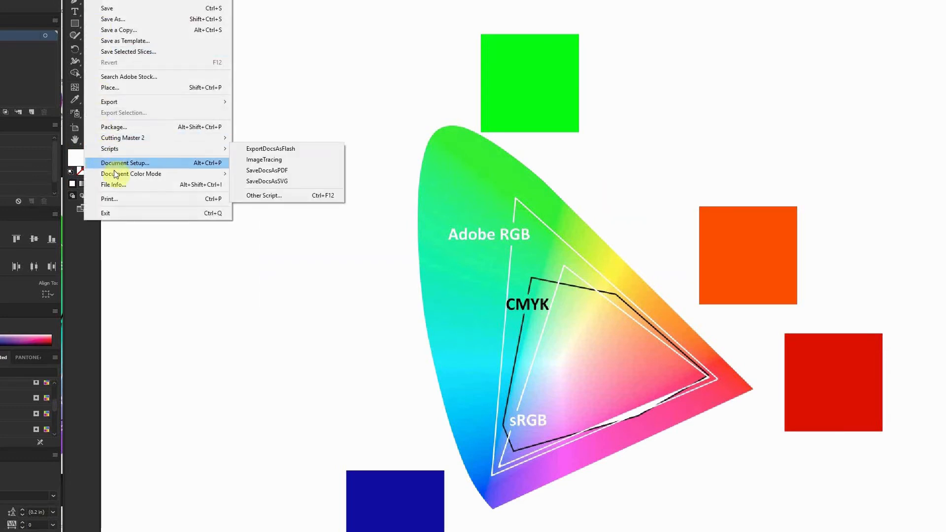
{"action": "mouse_move", "coordinate": [115, 172]}
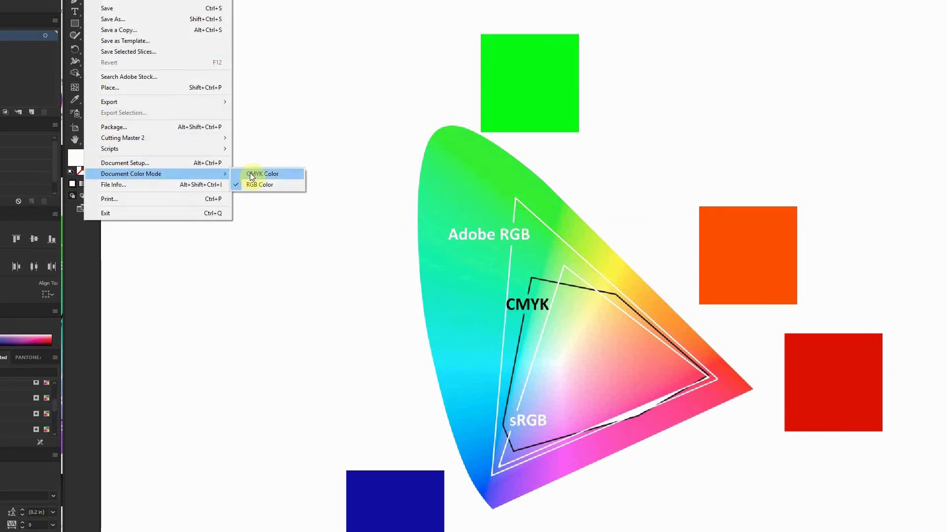
{"action": "left_click", "coordinate": [248, 175]}
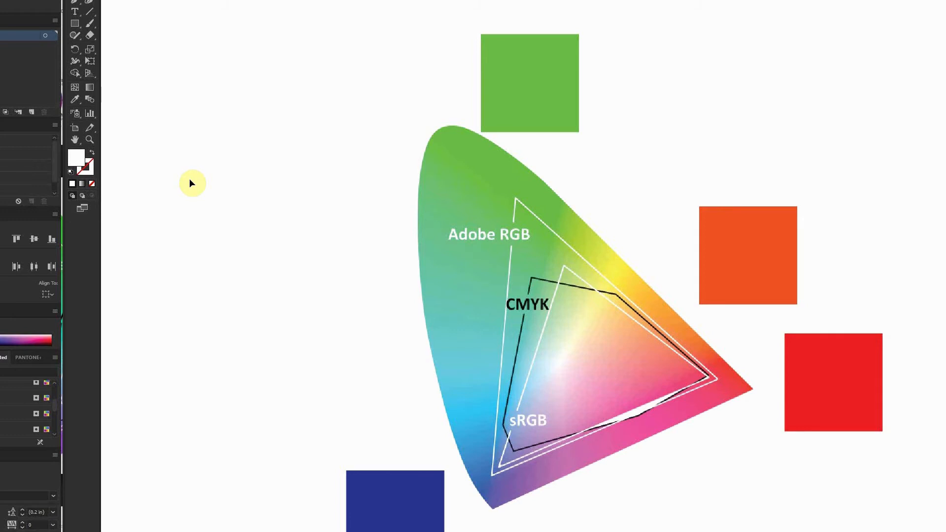
Undo and redo the CMYK conversion repeatedly to compare the colours before and after.
{"action": "key", "text": "ctrl+z"}
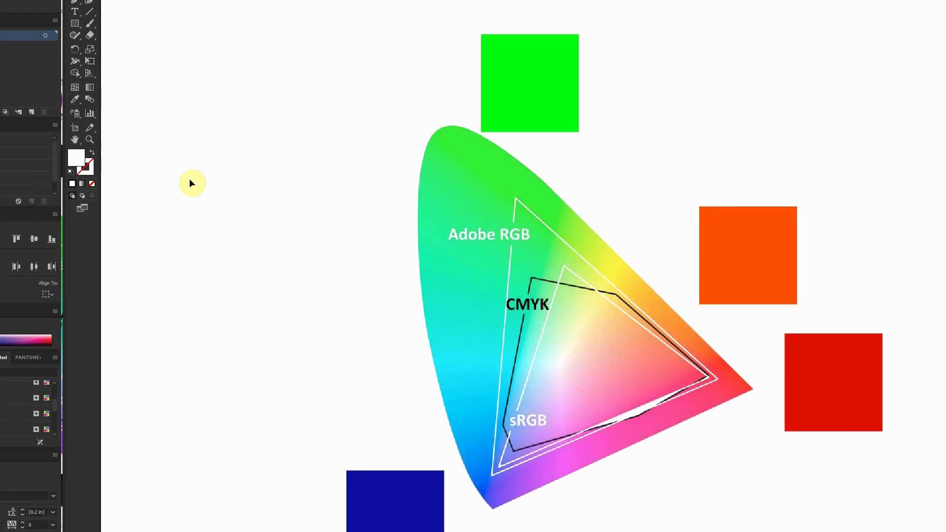
{"action": "key", "text": "ctrl+shift+z"}
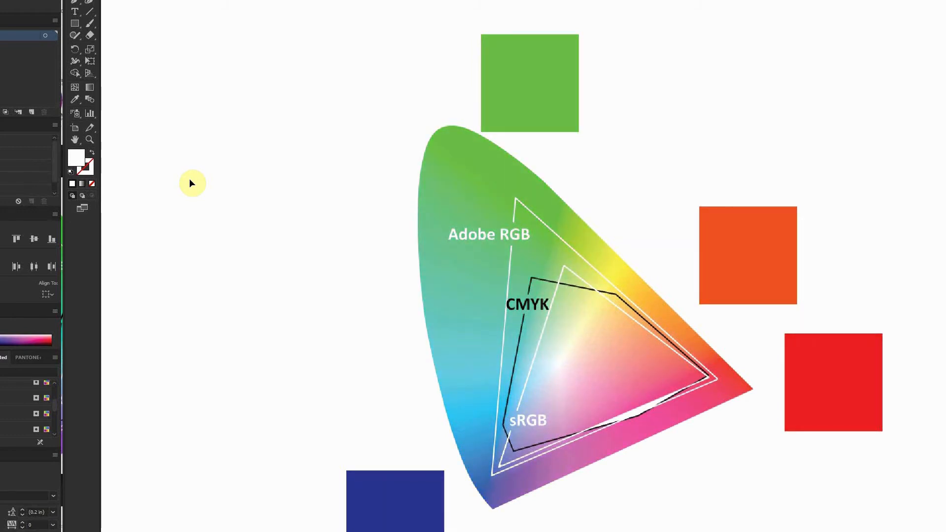
{"action": "key", "text": "ctrl+z"}
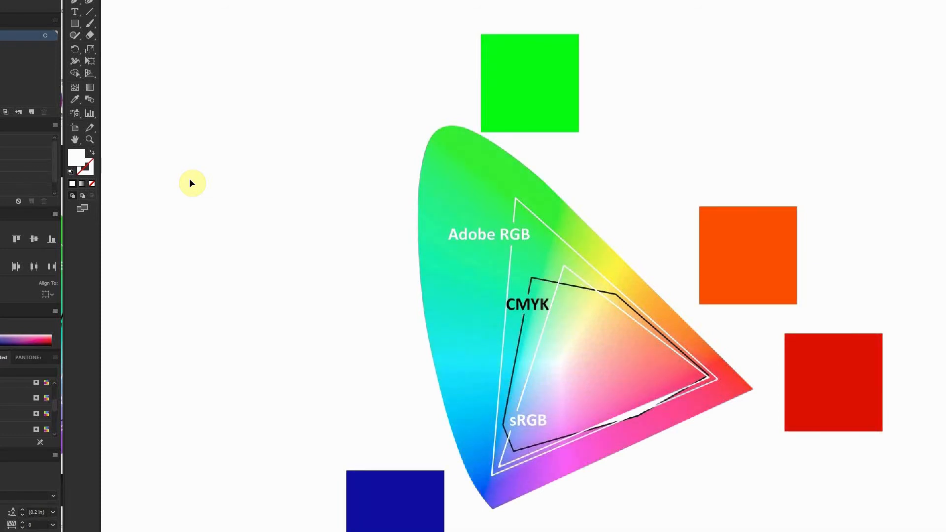
{"action": "key", "text": "ctrl+z"}
{"action": "key", "text": "ctrl+shift+z"}
{"action": "key", "text": "ctrl+shift+z"}
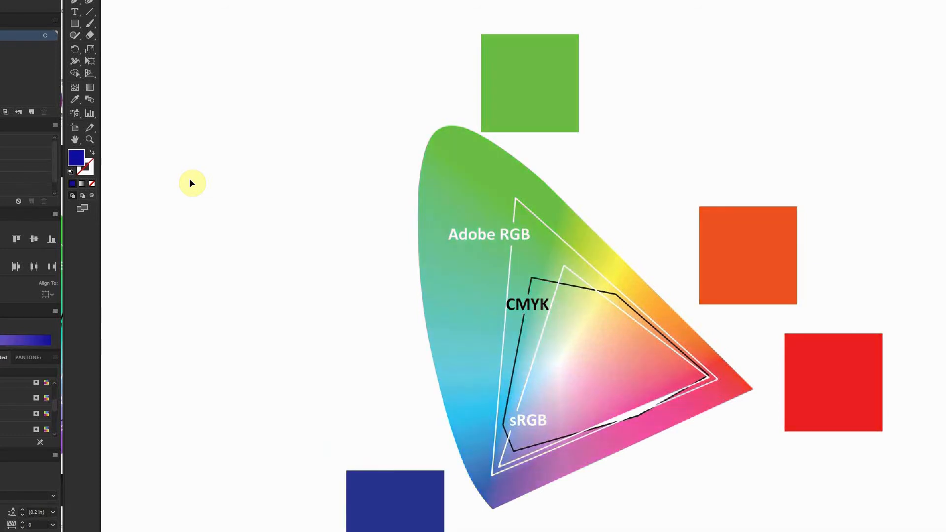
{"action": "key", "text": "ctrl+z"}
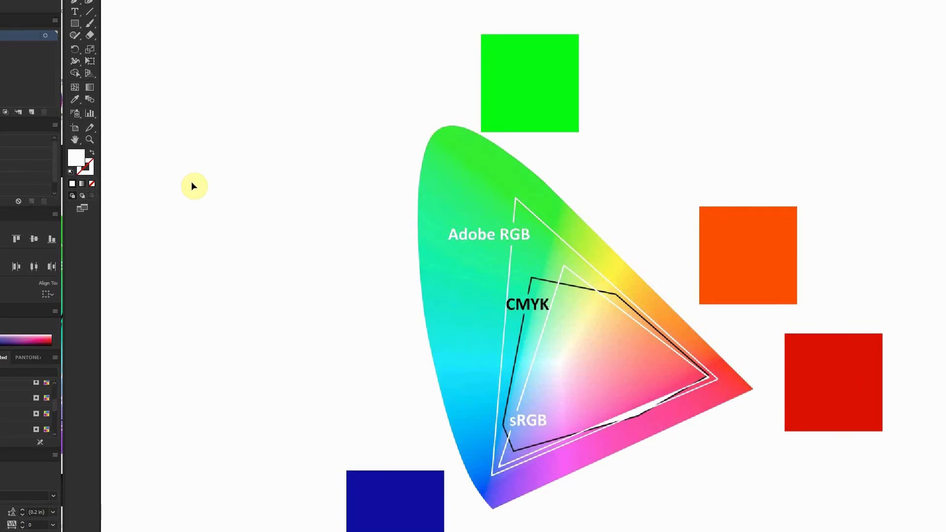
{"action": "key", "text": "ctrl+shift+z"}
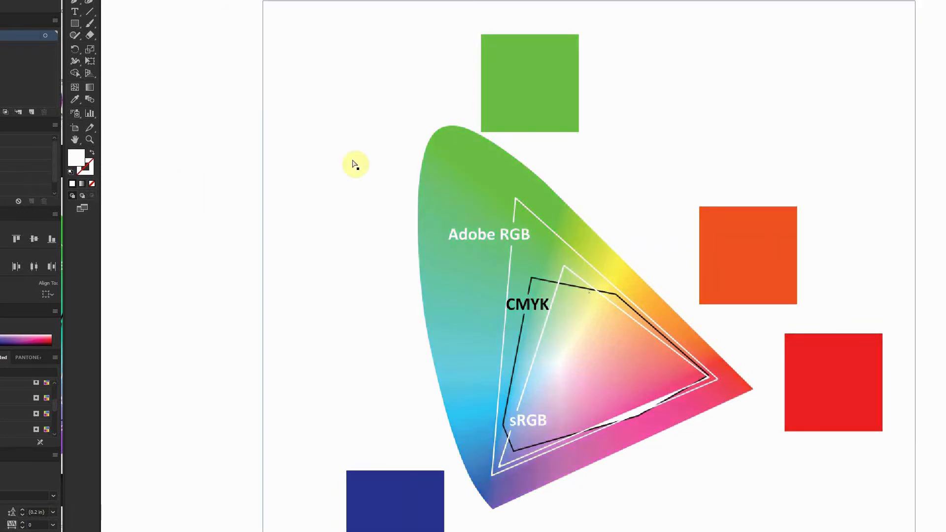
{"action": "left_click", "coordinate": [523, 68]}
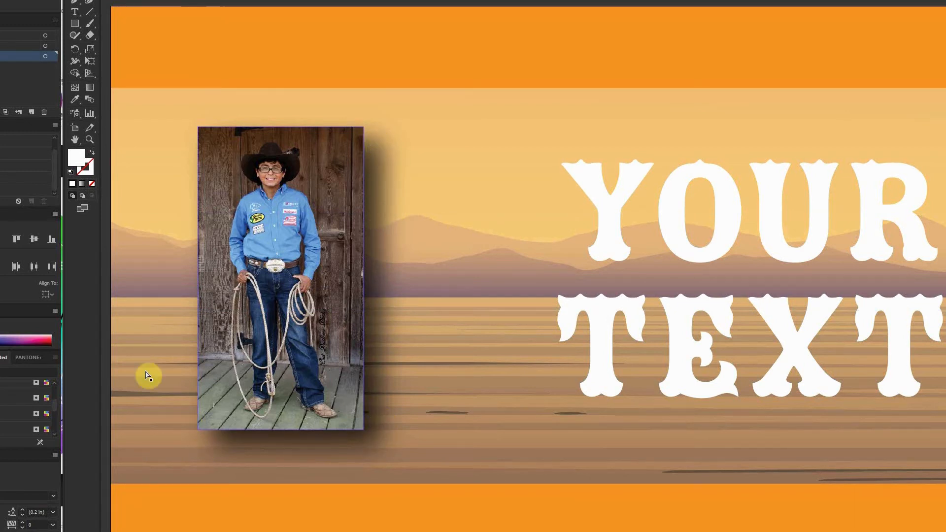
Back in the western design, turn on the grunge texture layer and select it to check its effect.
{"action": "left_click", "coordinate": [1, 46]}
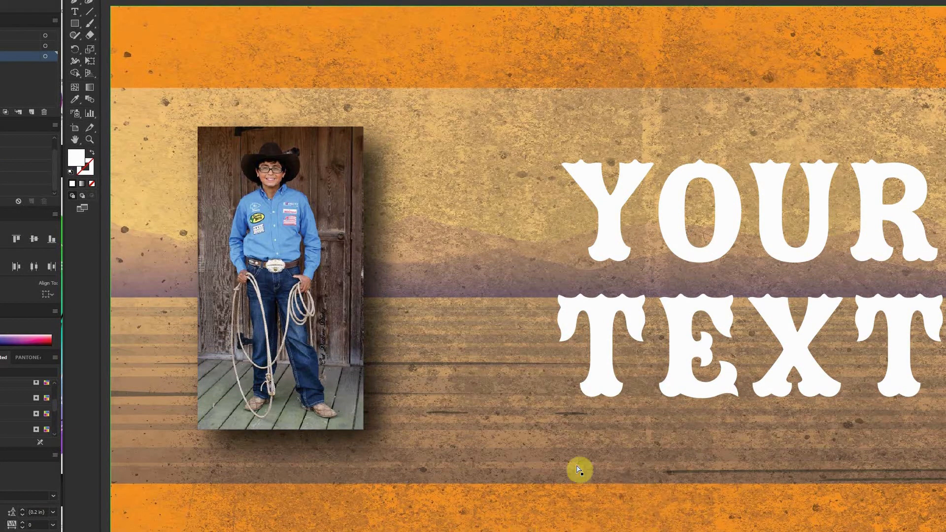
{"action": "left_click", "coordinate": [504, 225]}
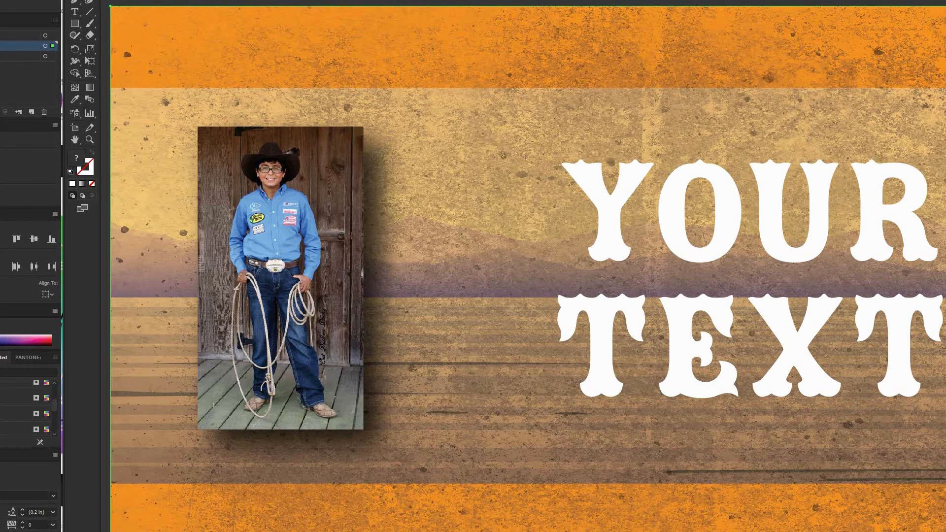
{"action": "key", "text": "Down"}
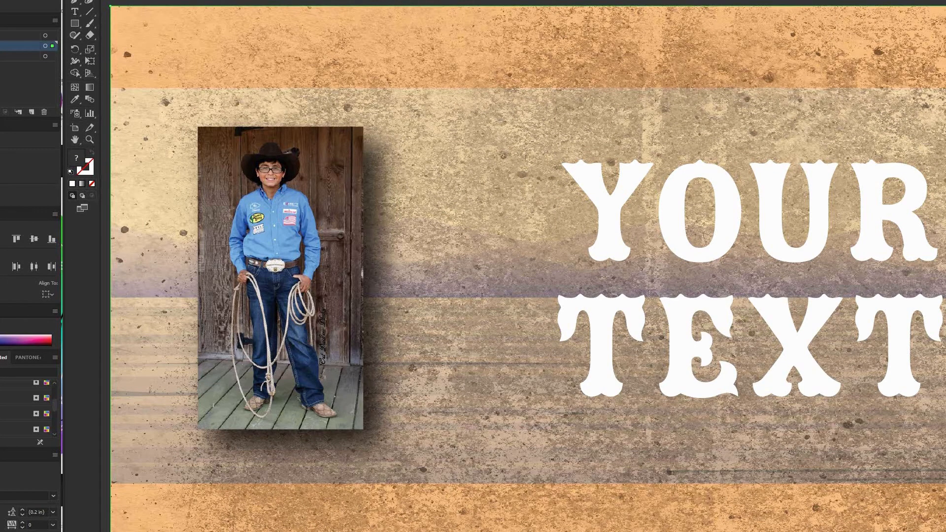
{"action": "key", "text": "Down"}
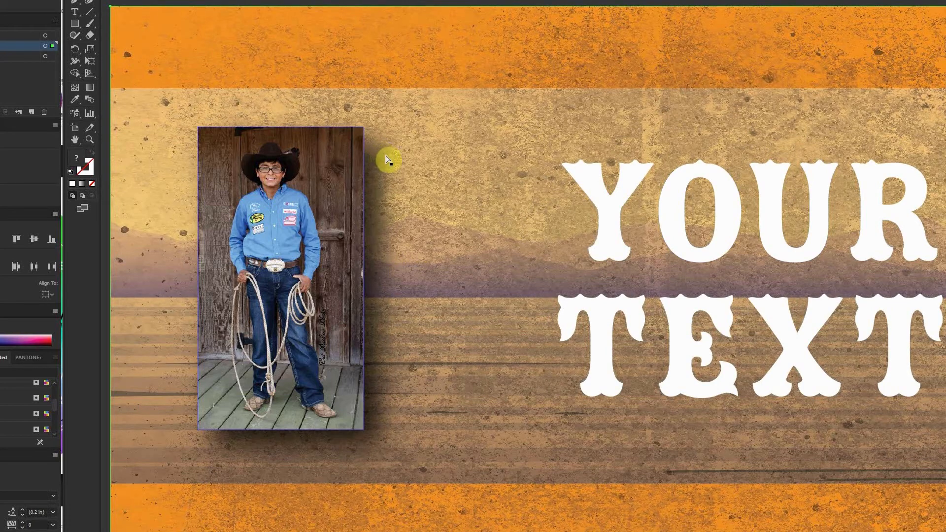
{"action": "left_click", "coordinate": [448, 60]}
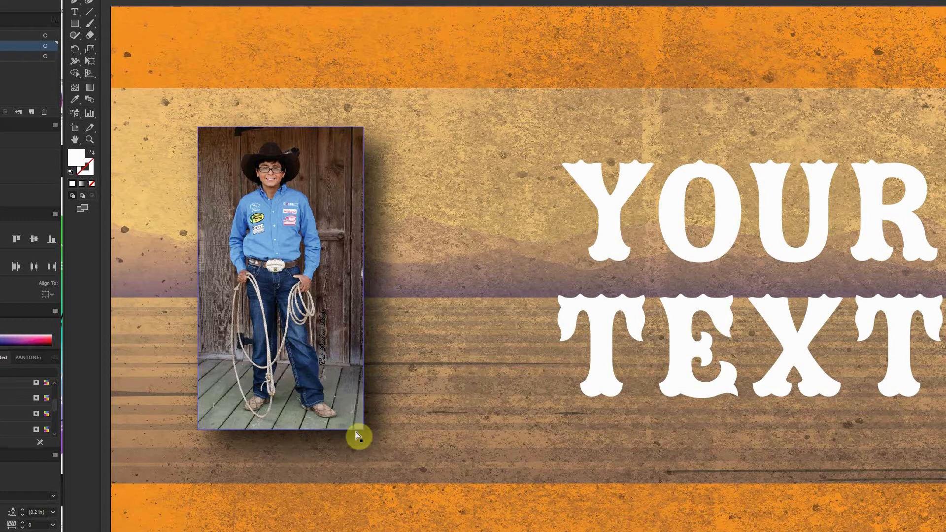
{"action": "left_click", "coordinate": [417, 153]}
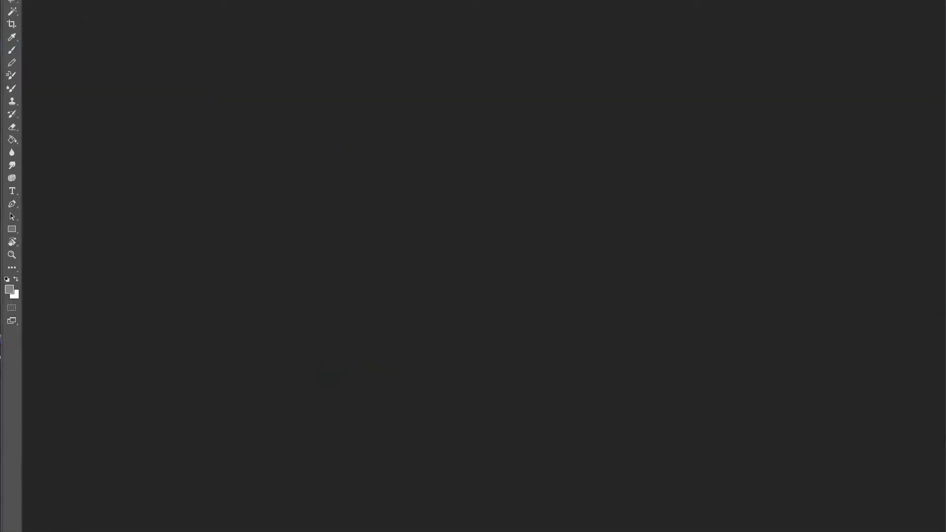
Switch to Photoshop and open TutorialBasics.ai from the test folder.
{"action": "key", "text": "alt+f"}
{"action": "key", "text": "ctrl+o"}
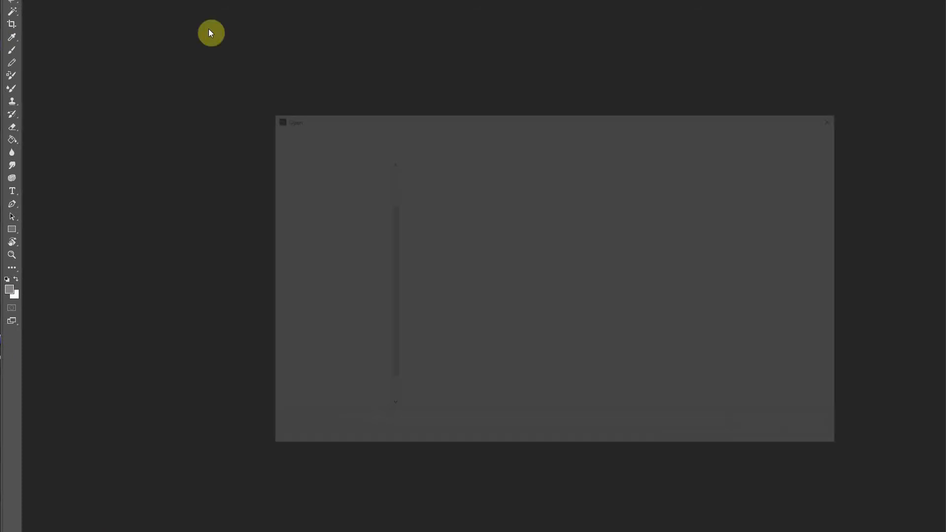
{"action": "left_click", "coordinate": [473, 180]}
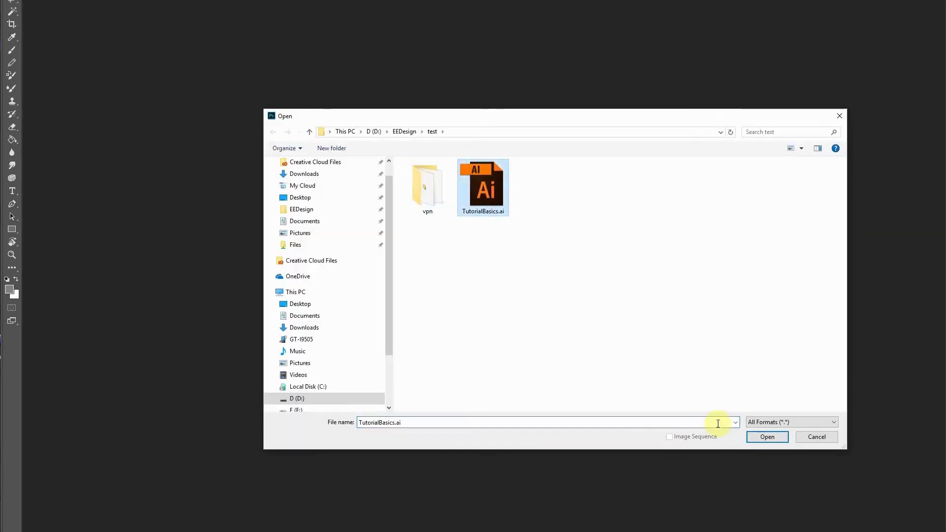
{"action": "left_click", "coordinate": [767, 436]}
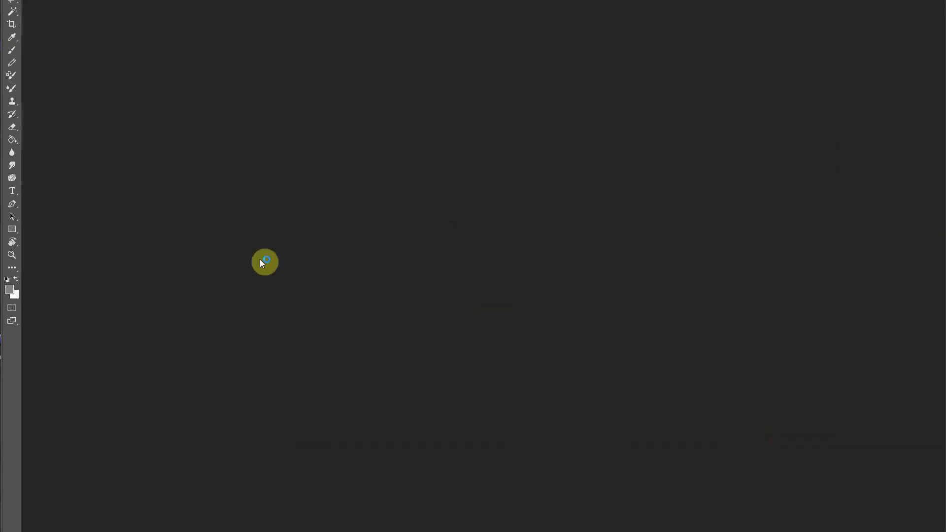
Set the PDF import to crop to the Crop Box.
{"action": "left_click_drag", "start_coordinate": [288, 79], "coordinate": [512, 91]}
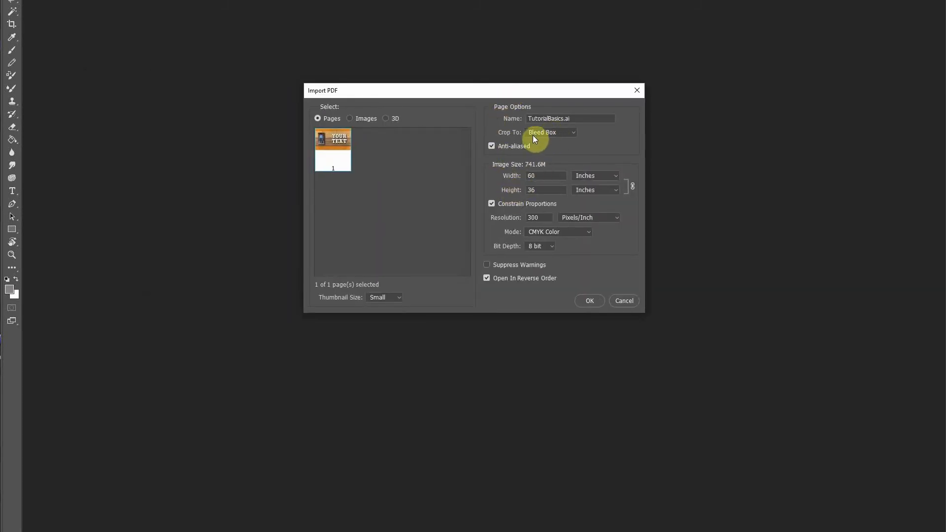
{"action": "left_click", "coordinate": [558, 133]}
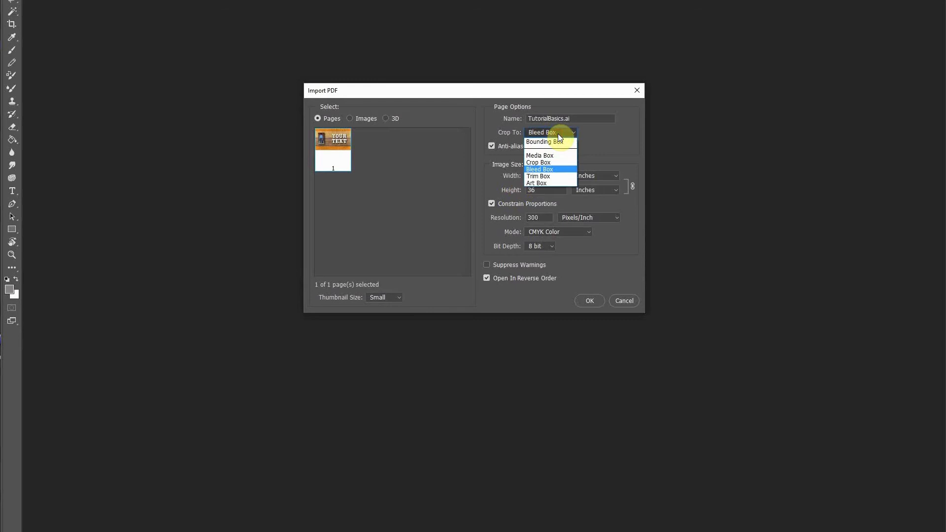
{"action": "left_click", "coordinate": [548, 163]}
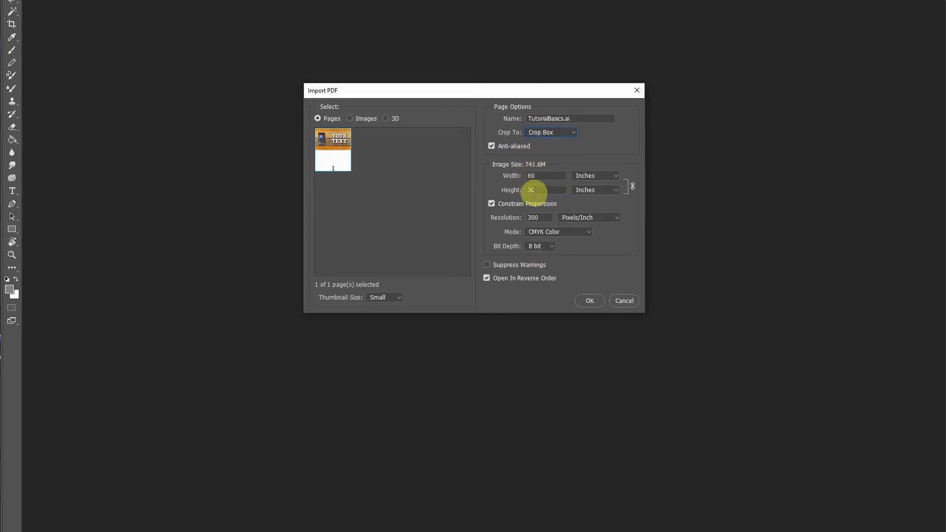
Set the import resolution to 150 pixels per inch.
{"action": "double_click", "coordinate": [536, 218]}
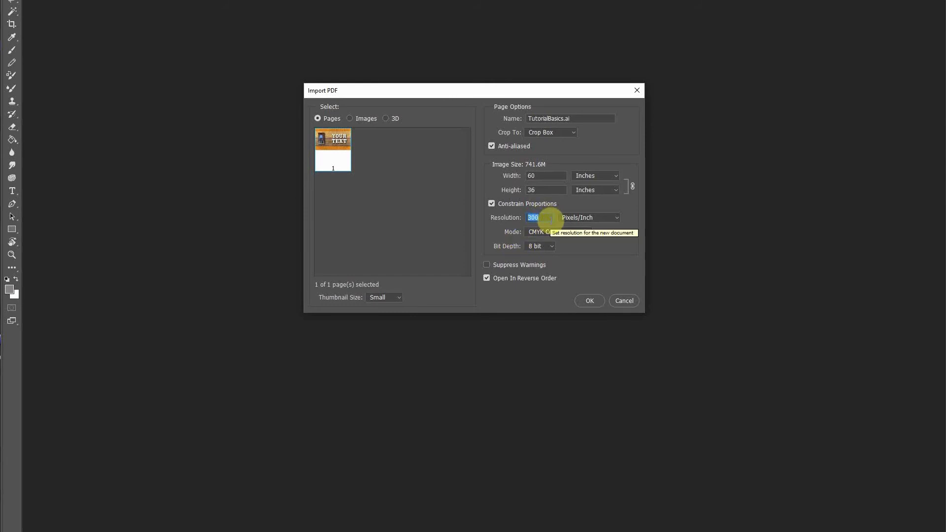
{"action": "type", "text": "100"}
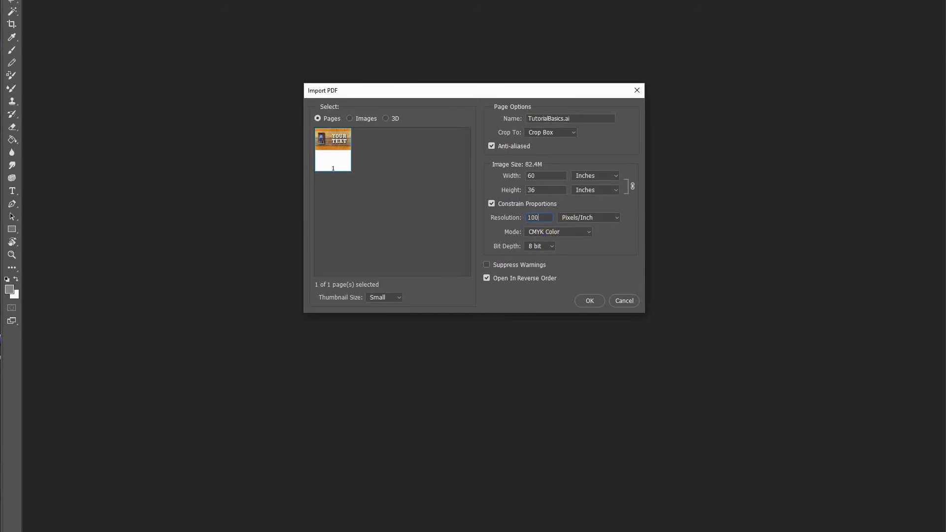
{"action": "key", "text": "BackSpace"}
{"action": "key", "text": "BackSpace"}
{"action": "type", "text": "50"}
Choose CMYK Color mode and 8 bit depth, then import the page.
{"action": "left_click", "coordinate": [544, 232]}
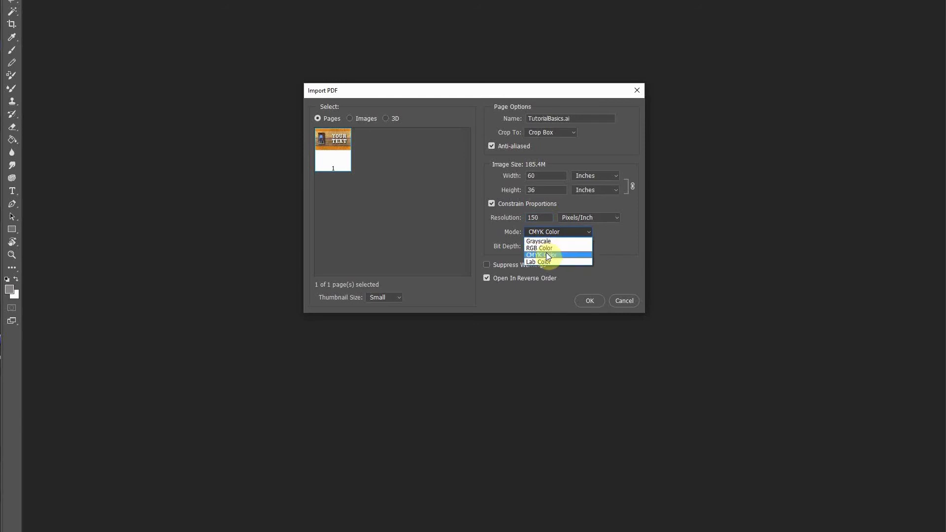
{"action": "left_click", "coordinate": [548, 256]}
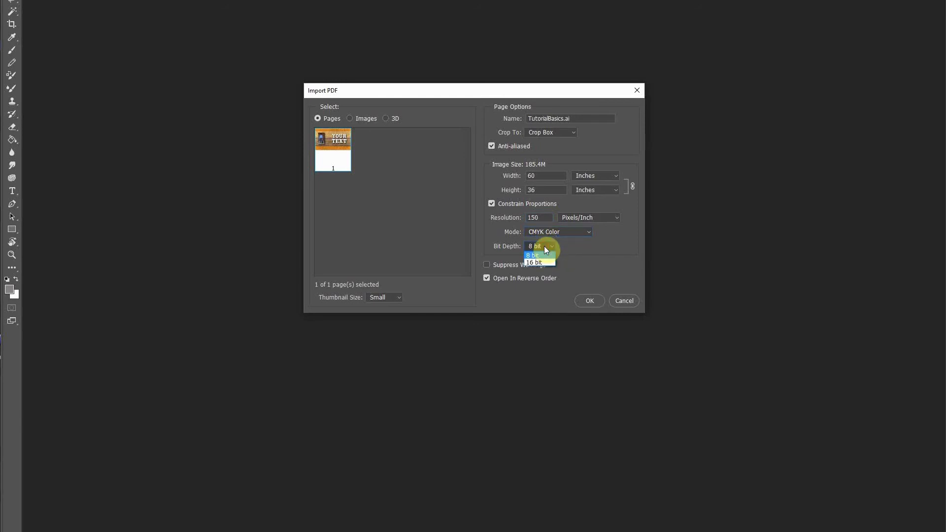
{"action": "left_click", "coordinate": [535, 256]}
{"action": "left_click", "coordinate": [590, 301]}
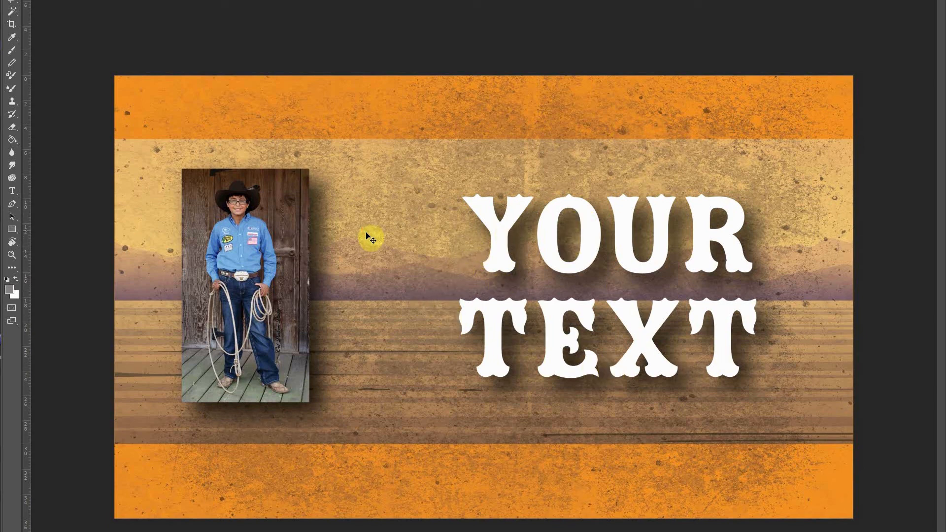
Save the rasterised design as a JPEG named TutorialBasics.jpg in the test folder at Maximum quality 12.
{"action": "left_click", "coordinate": [29, 0]}
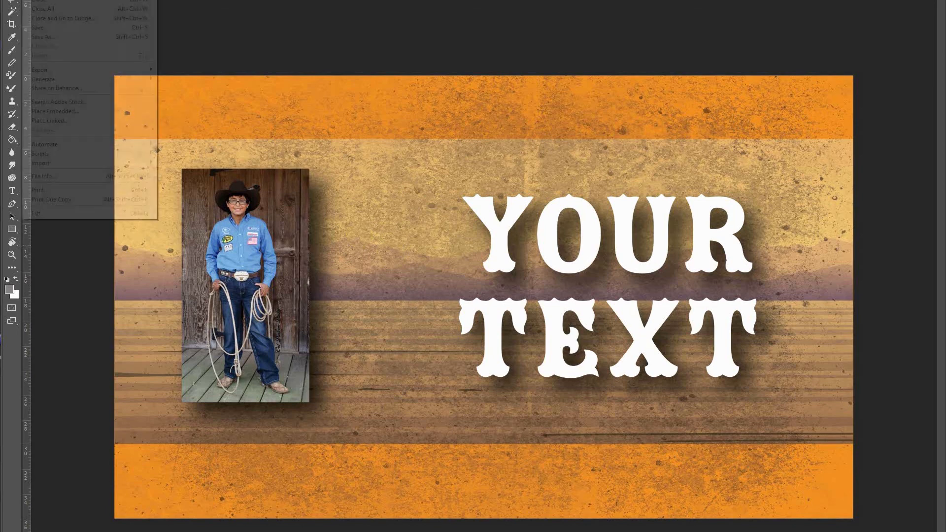
{"action": "left_click", "coordinate": [51, 42]}
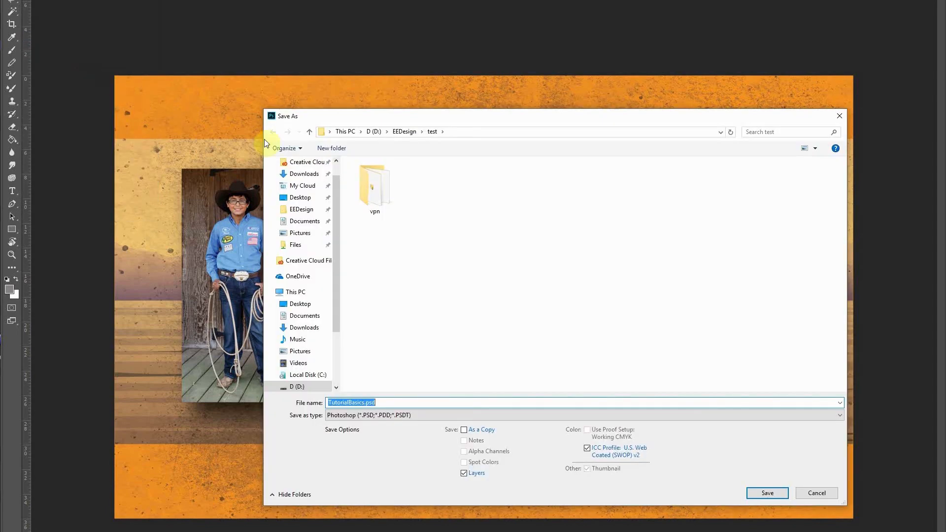
{"action": "left_click", "coordinate": [380, 416]}
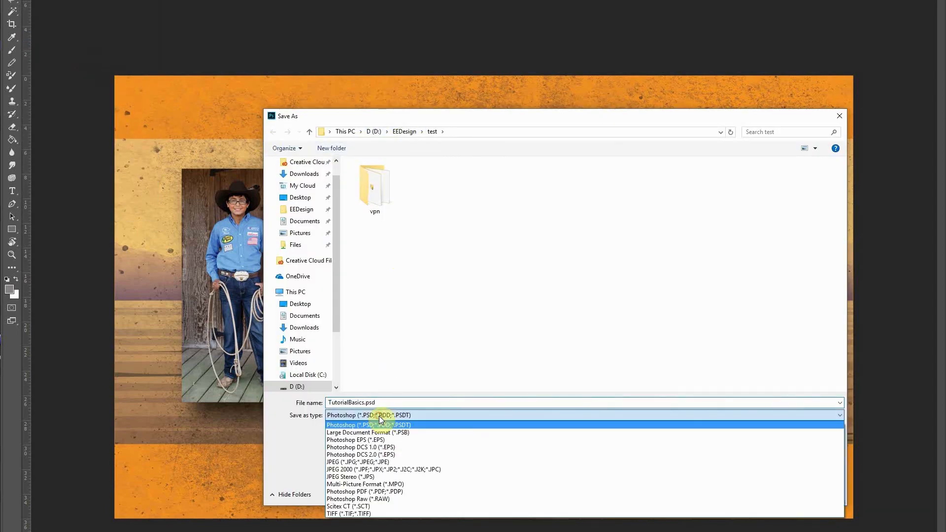
{"action": "left_click", "coordinate": [368, 462]}
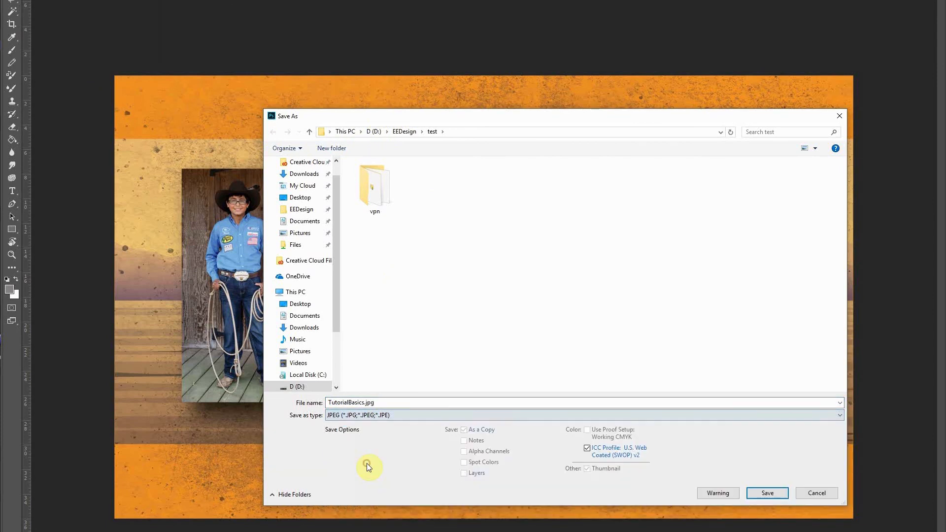
{"action": "left_click", "coordinate": [767, 491]}
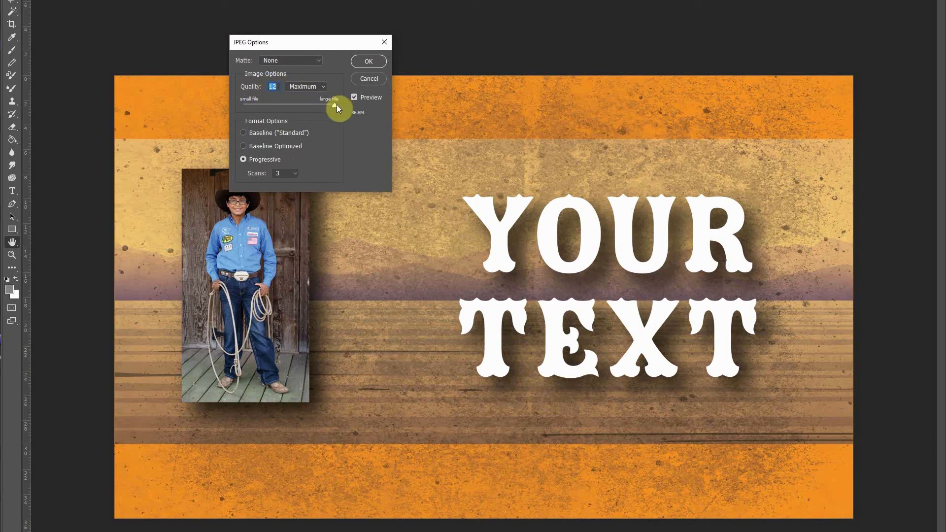
{"action": "left_click", "coordinate": [368, 62]}
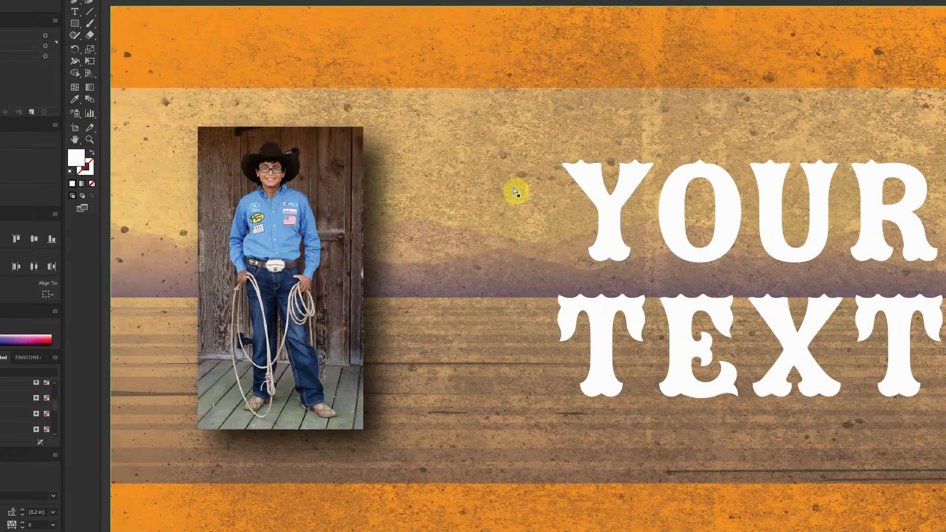
Switch back to Illustrator and select the cowboy photo in the western design.
{"action": "left_click", "coordinate": [335, 190]}
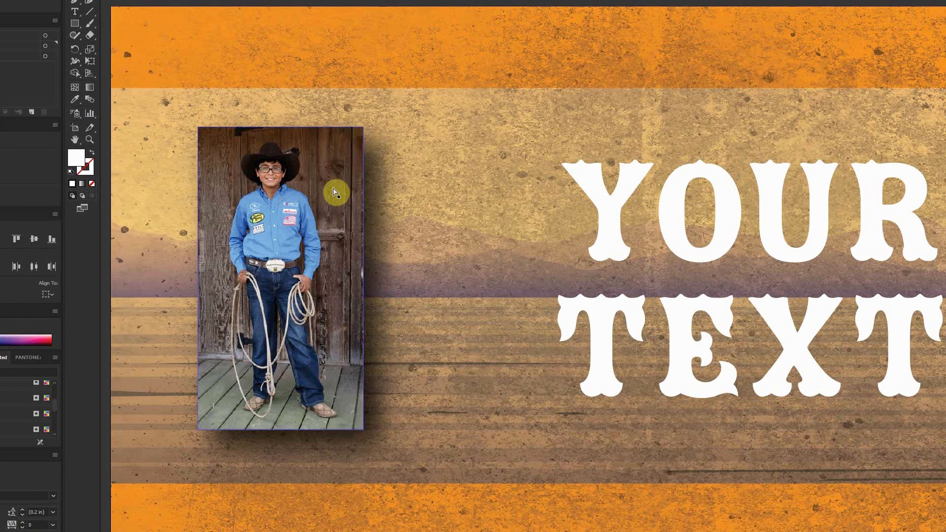